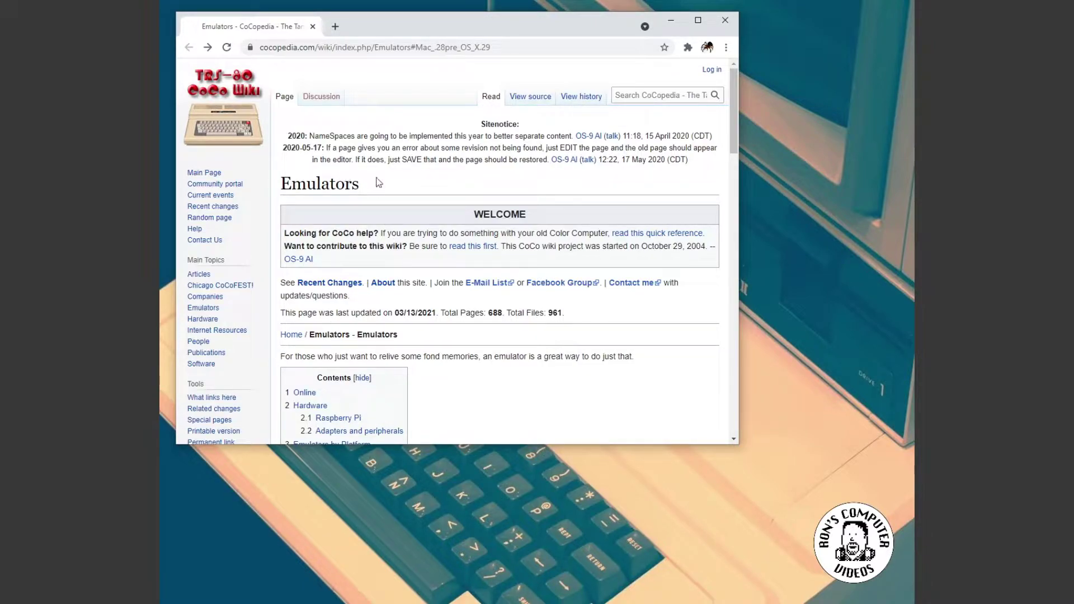
Step: Jump to CoCopedia's Mac (pre OS X) emulators section and open the Virtual CoCo archive folder
scroll(379, 182, down, 3)
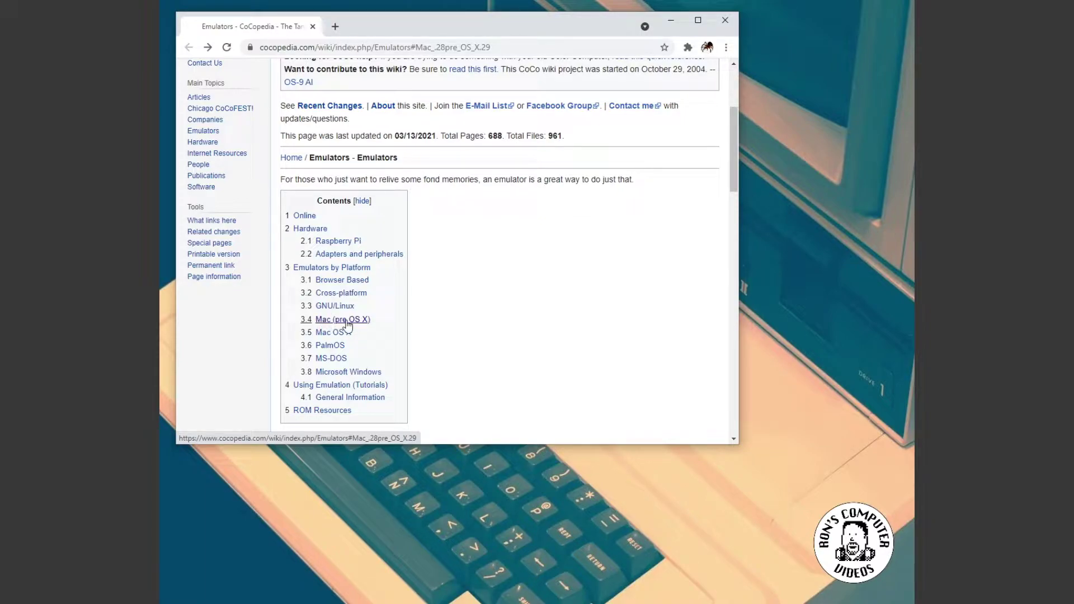
click(346, 320)
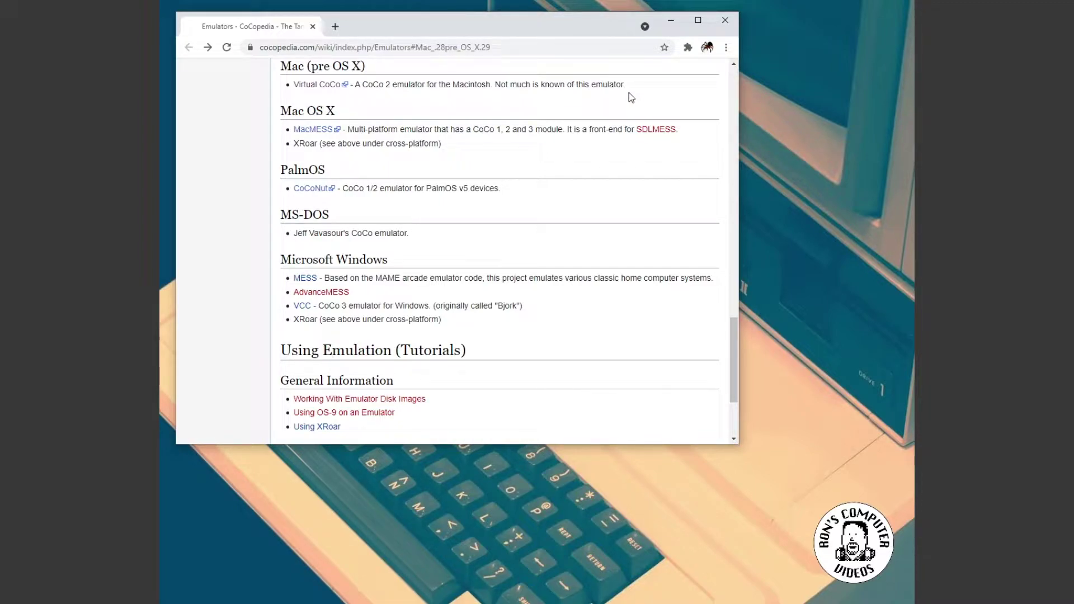
click(317, 85)
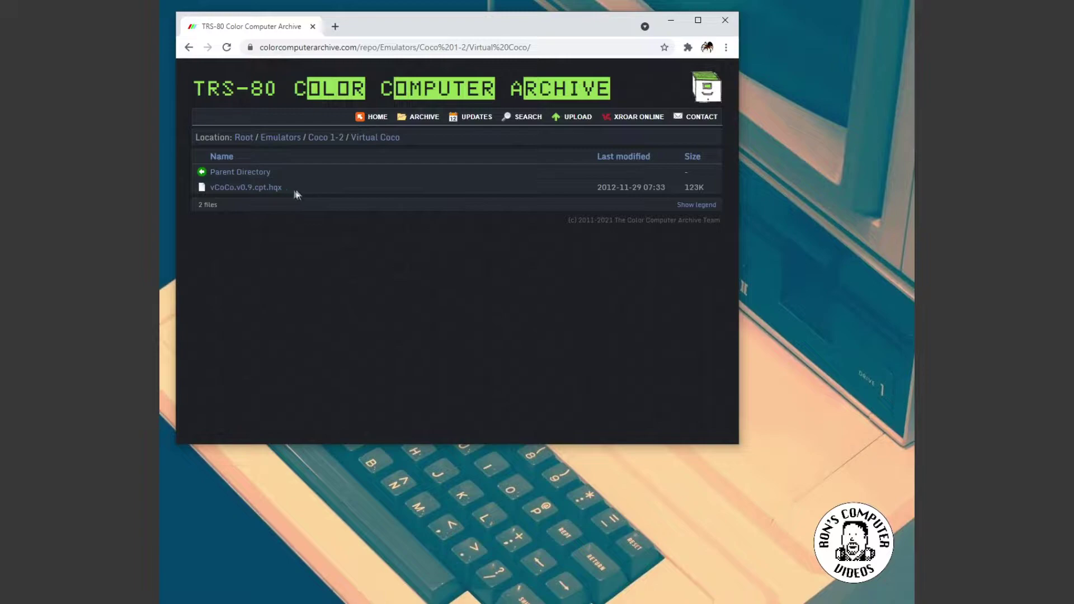
Step: Open a new blank browser tab next to the TRS-80 Color Computer Archive tab
click(335, 27)
click(337, 48)
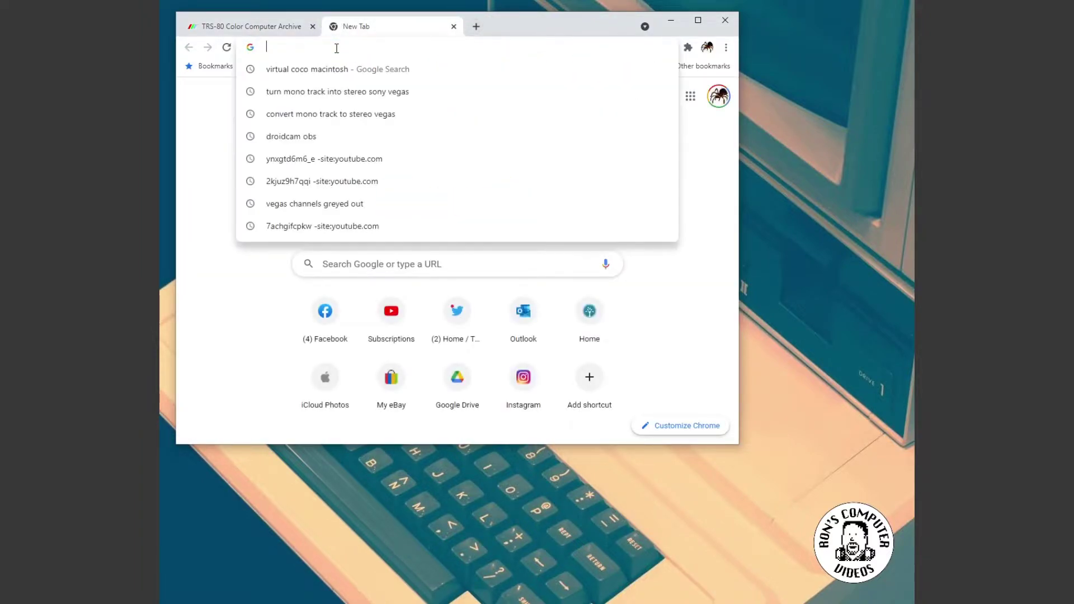
click(348, 70)
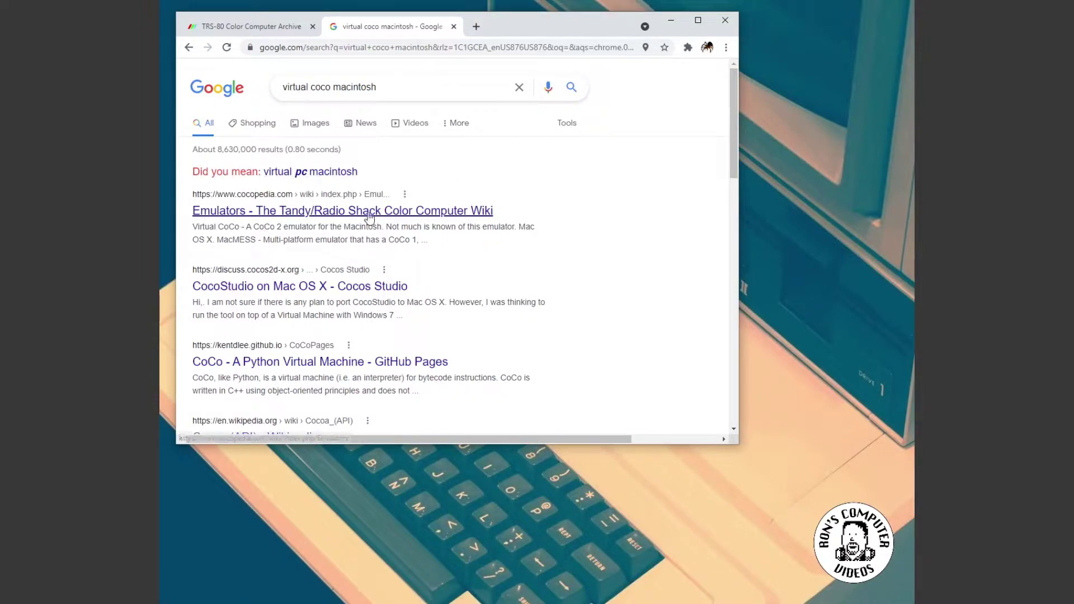
scroll(369, 217, down, 5)
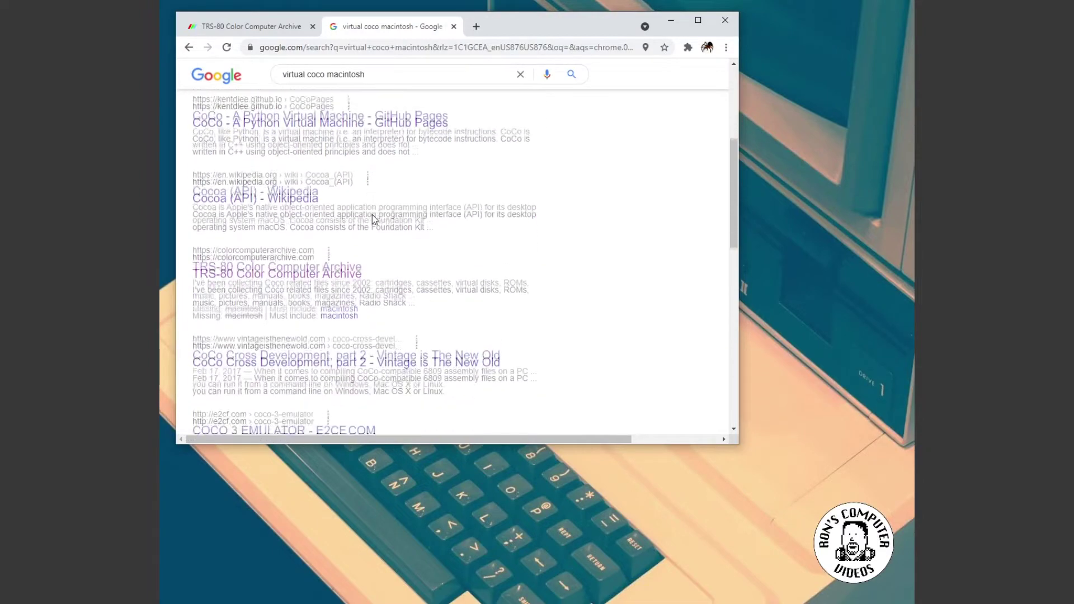
scroll(375, 219, up, 5)
scroll(374, 220, down, 5)
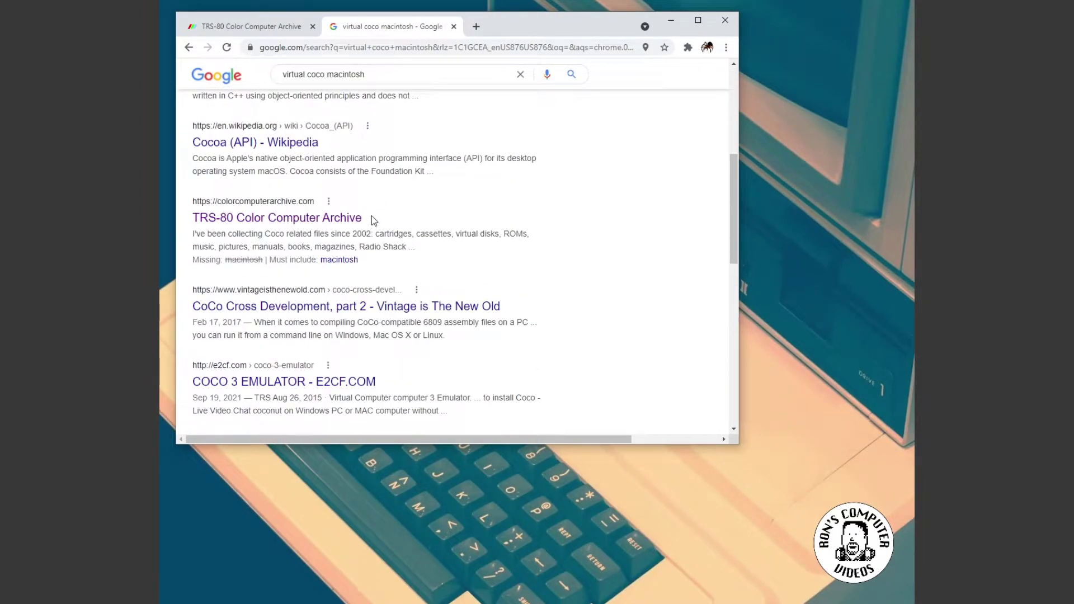
scroll(373, 219, up, 5)
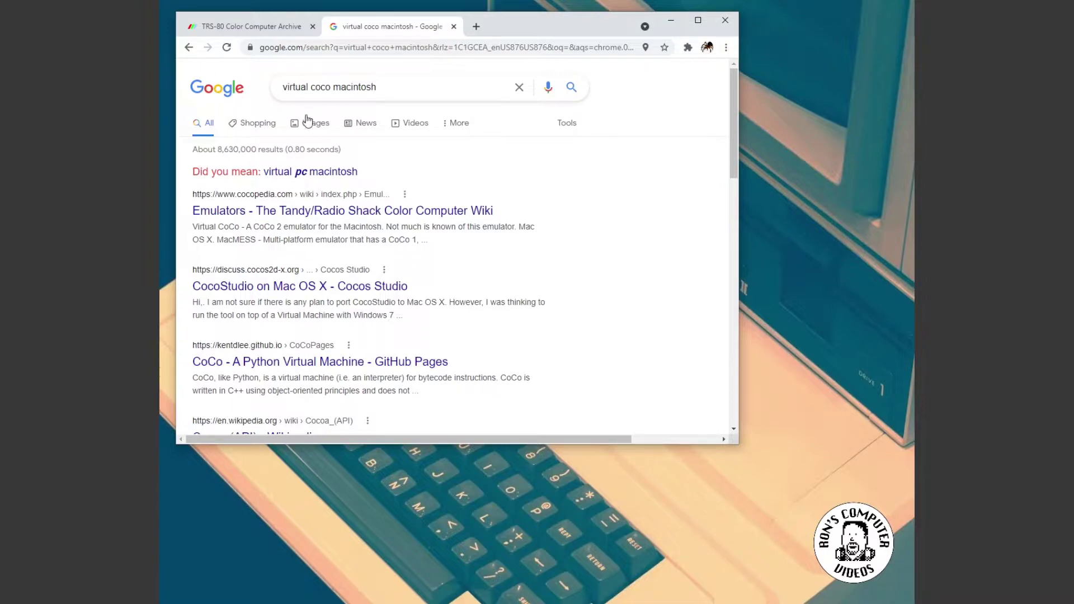
drag(309, 87, 212, 91)
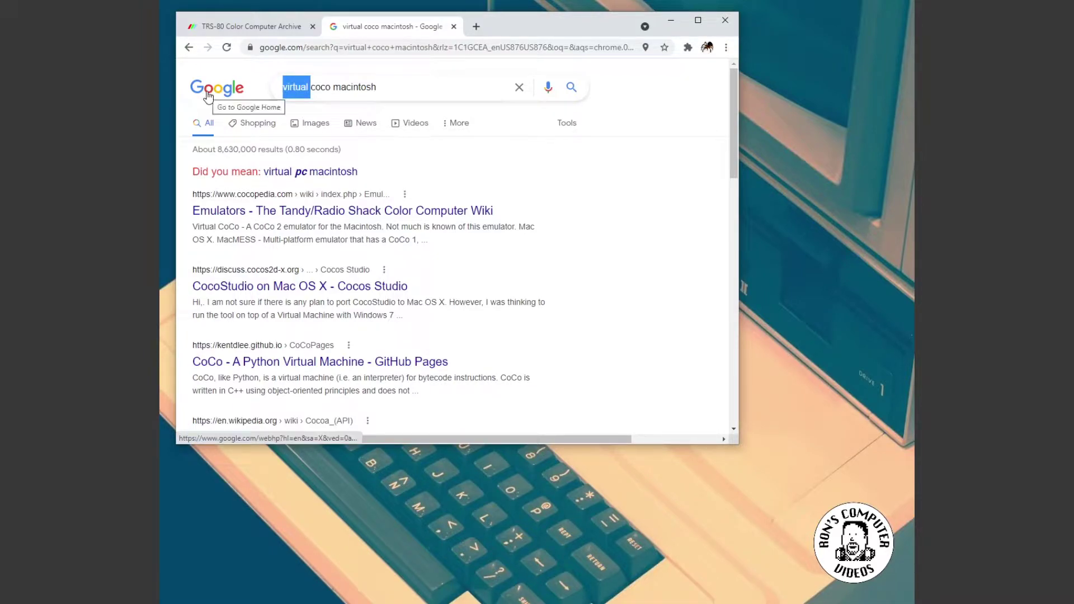
text(v)
key(Return)
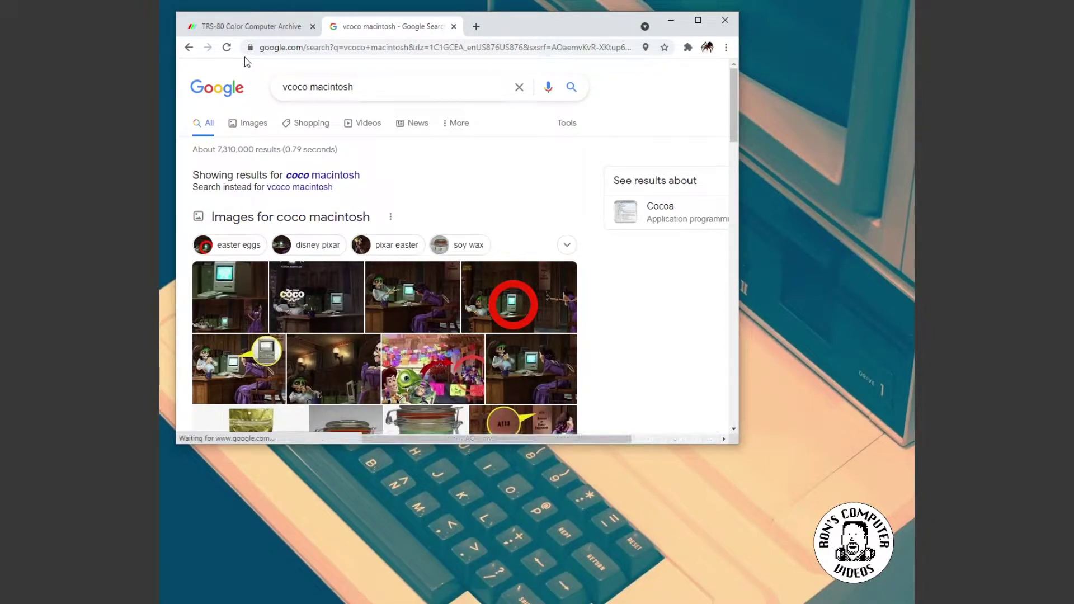
click(452, 26)
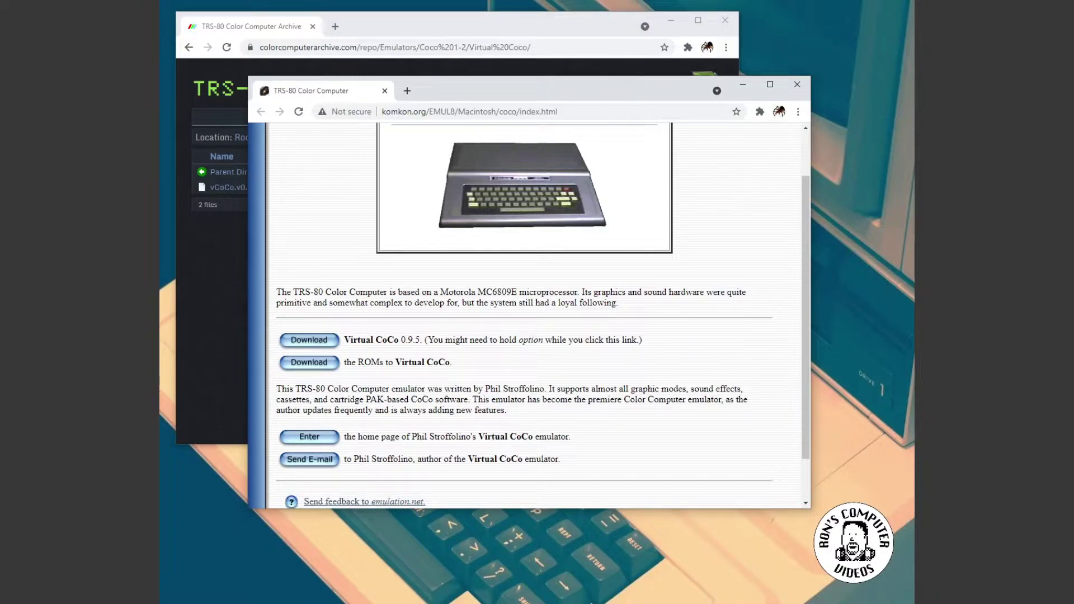
Step: Switch to the Wayback Machine window listing 226 captures of maya.com/local/phil/coco/
key(alt+Tab)
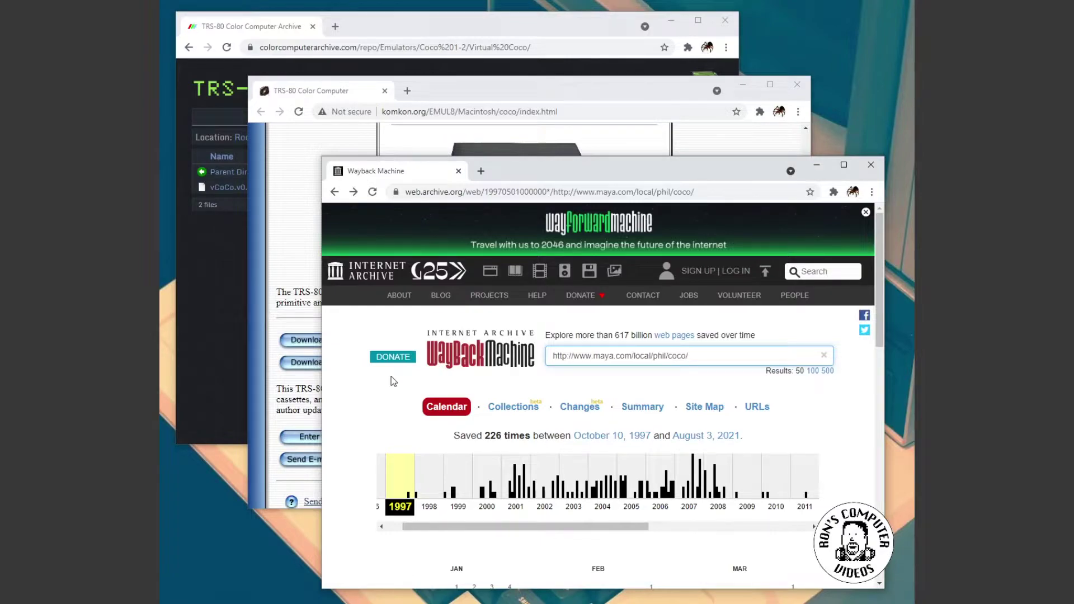
Step: Open the October 10, 1997 snapshot of the Virtual CoCo page from the 1997 calendar
scroll(394, 379, down, 2)
scroll(394, 378, down, 1)
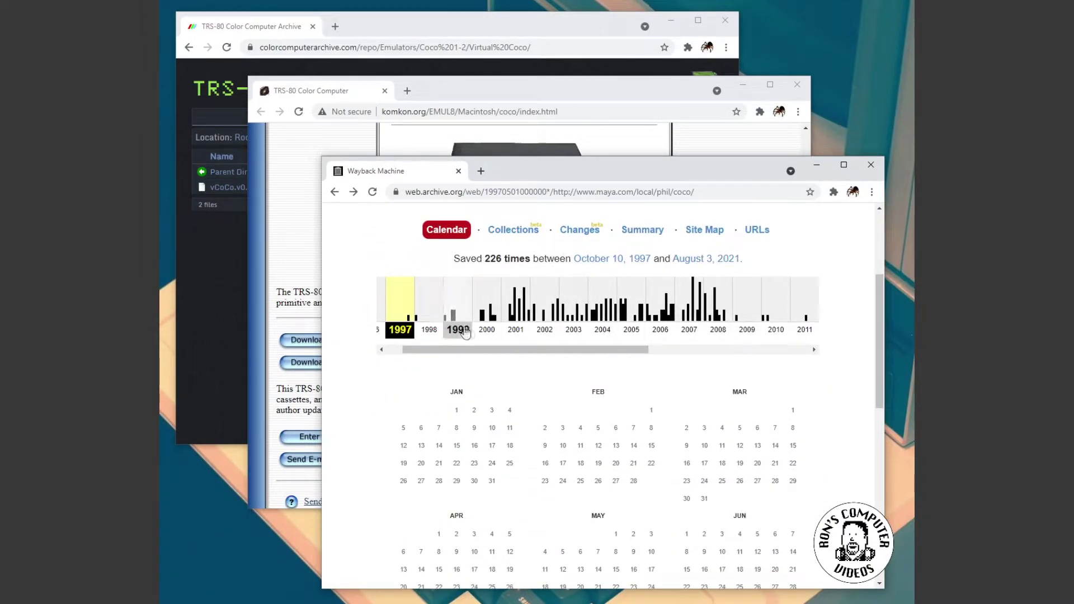
scroll(479, 400, down, 3)
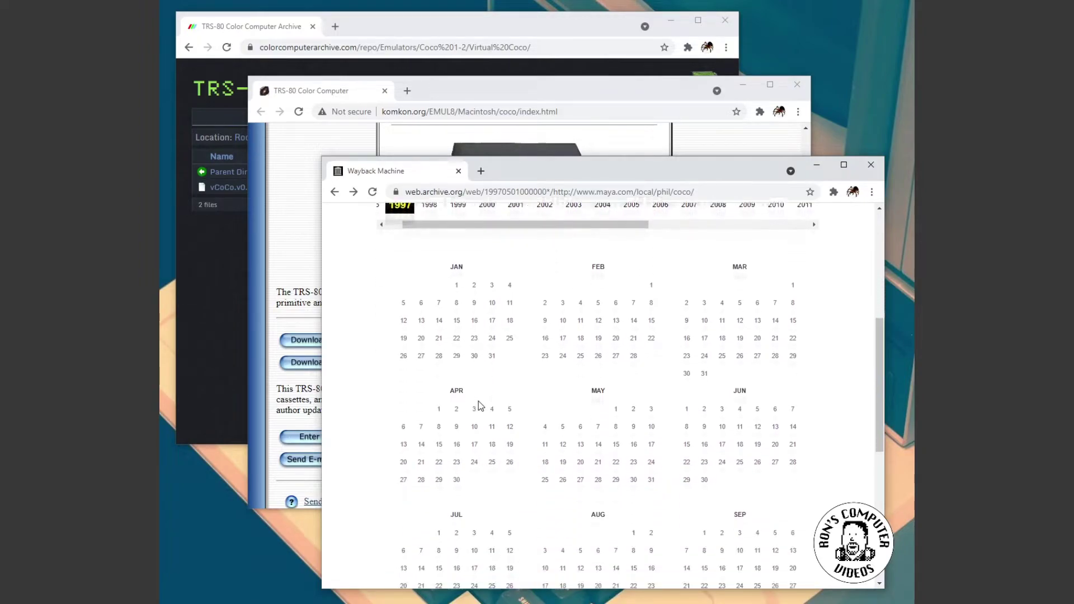
scroll(479, 400, down, 2)
scroll(478, 401, down, 2)
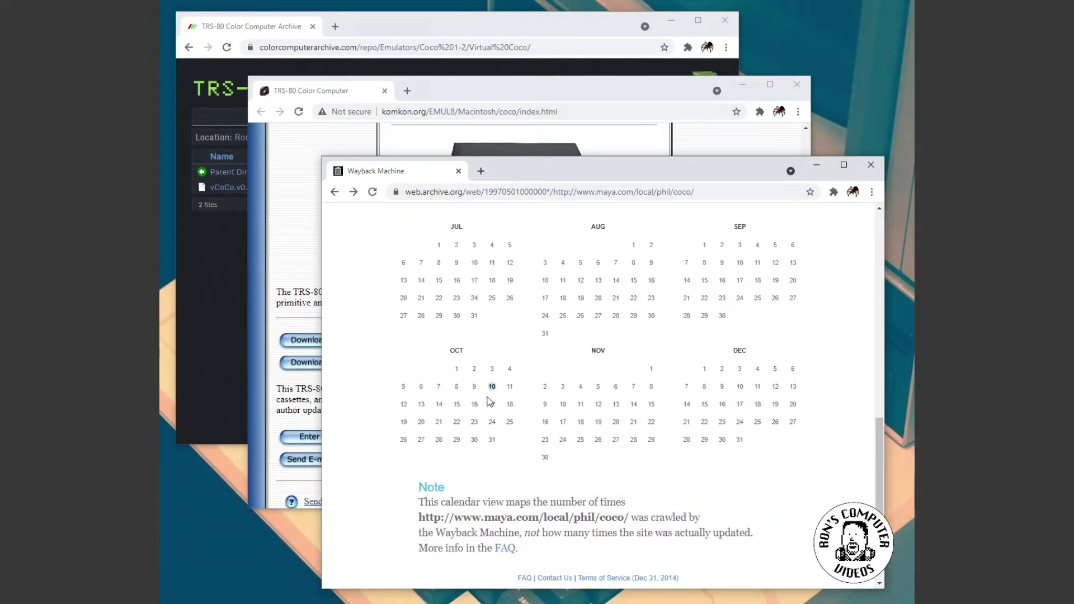
mouse_move(496, 391)
click(517, 435)
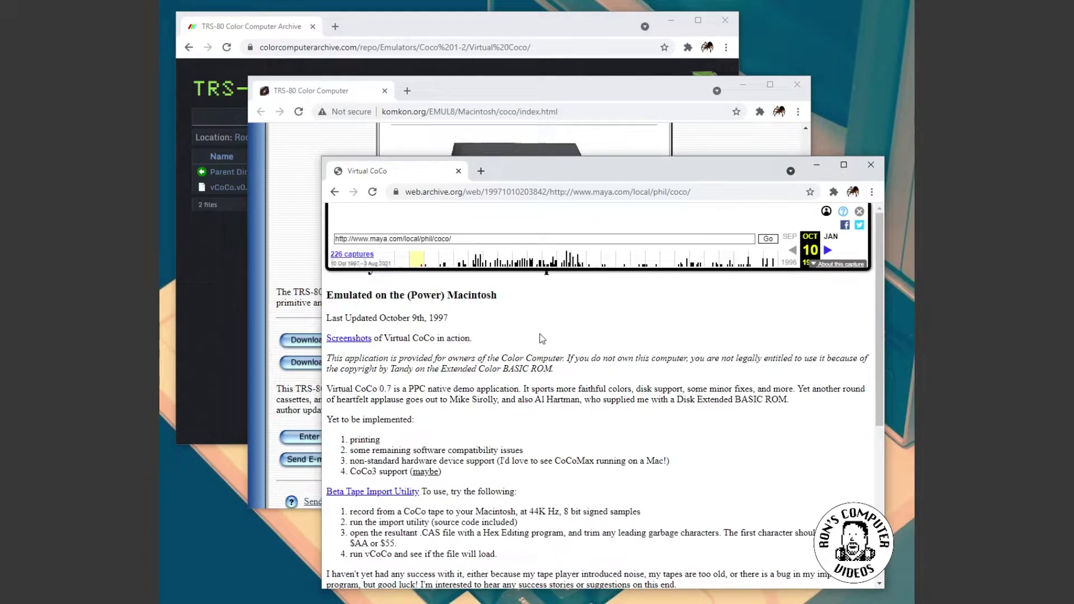
Step: Hide the archive toolbar, read the Virtual CoCo 0.7 page, then return to the calendar
click(859, 210)
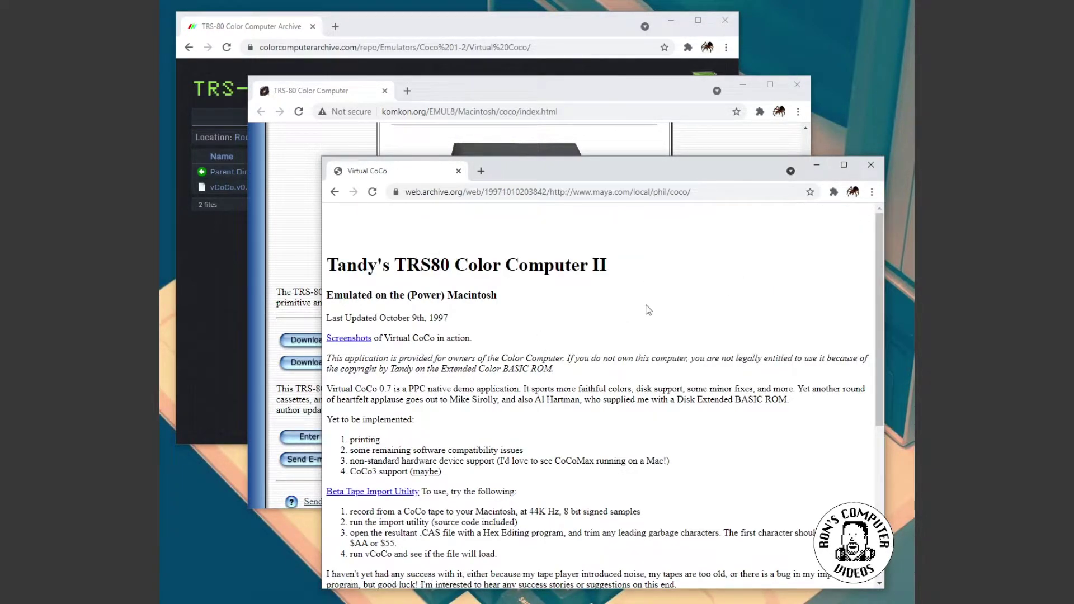
scroll(624, 312, down, 2)
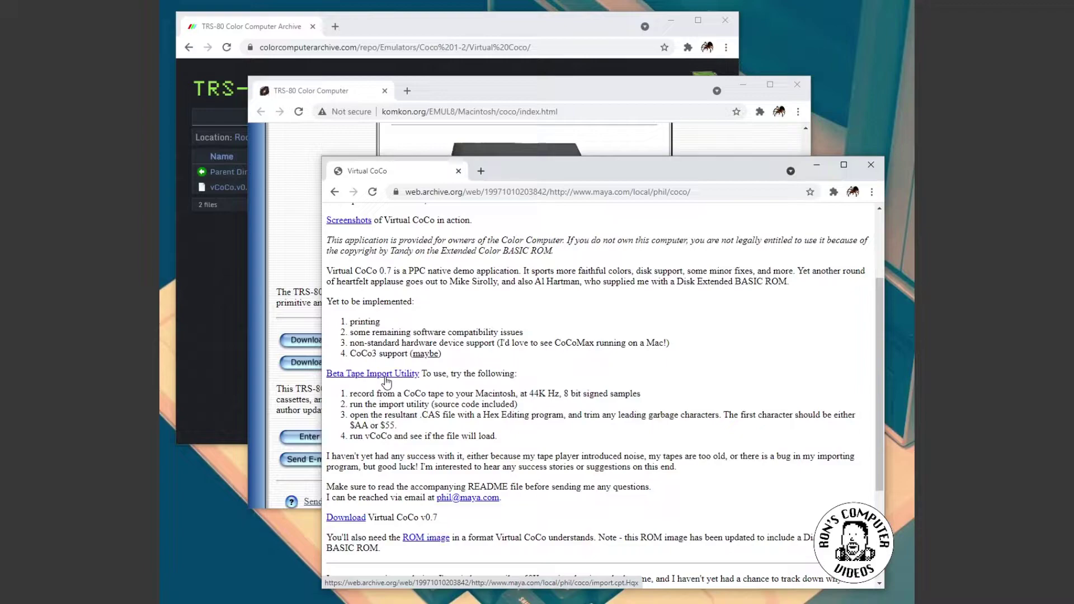
scroll(387, 383, down, 2)
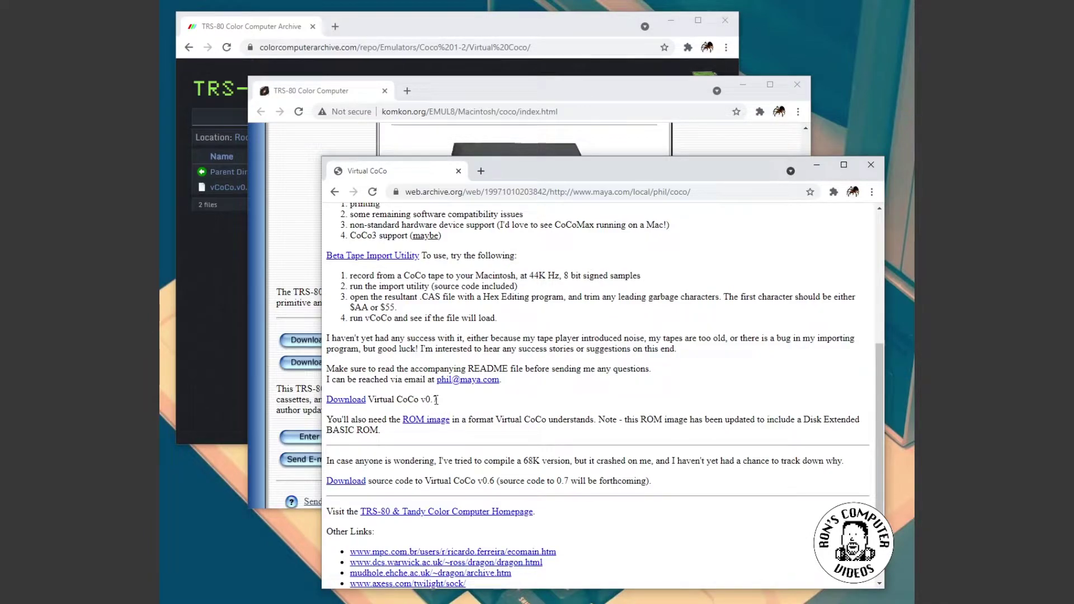
scroll(475, 349, up, 5)
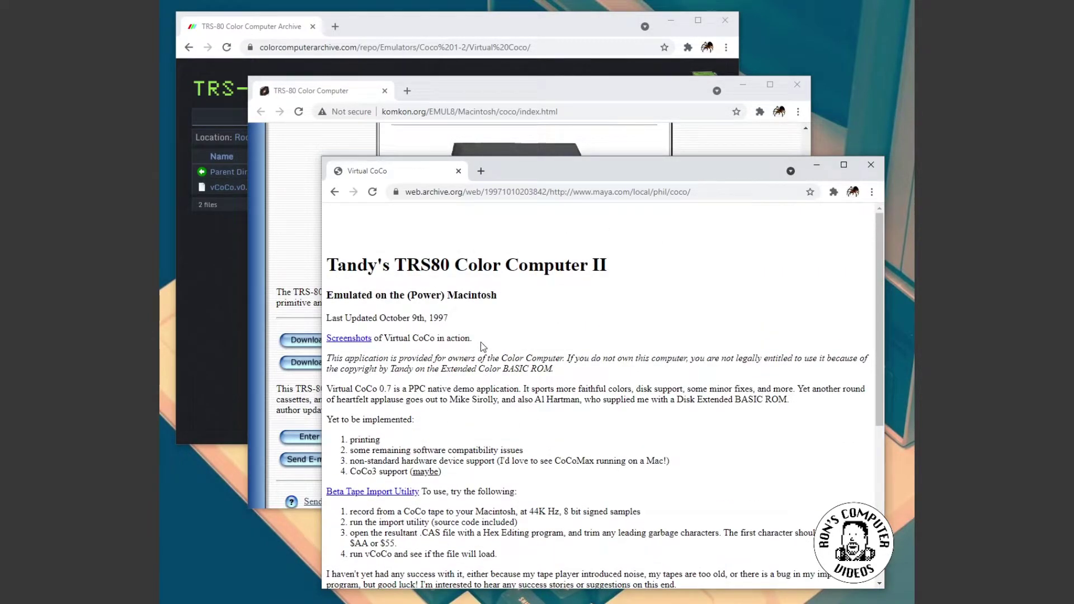
key(alt+Left)
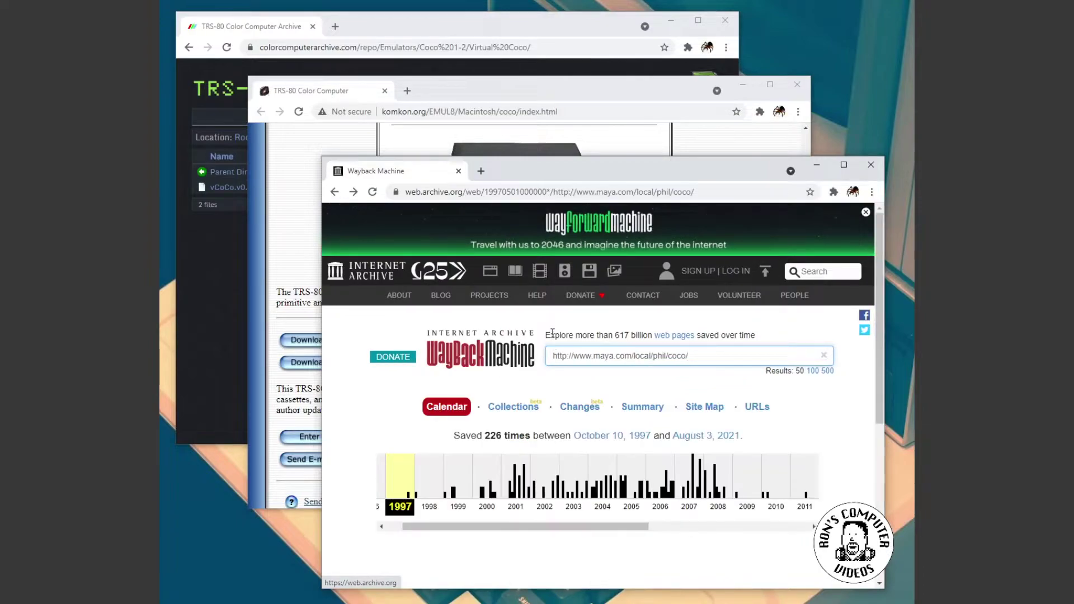
Step: Open the February 12, 2006 capture from the 2006 calendar and read its Virtual CoCo v0.9 page
scroll(552, 333, down, 2)
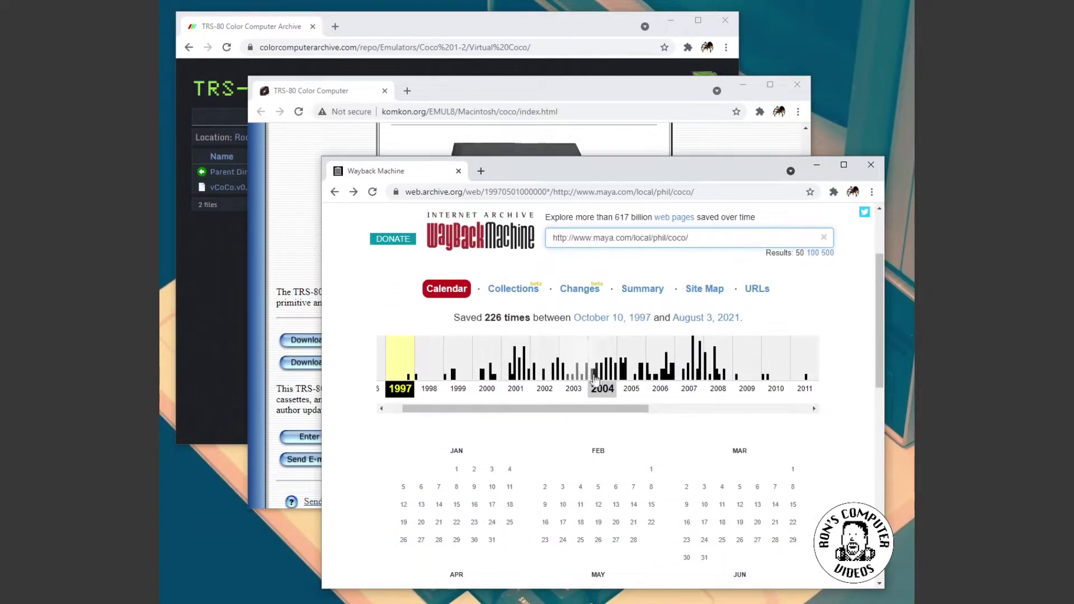
click(659, 388)
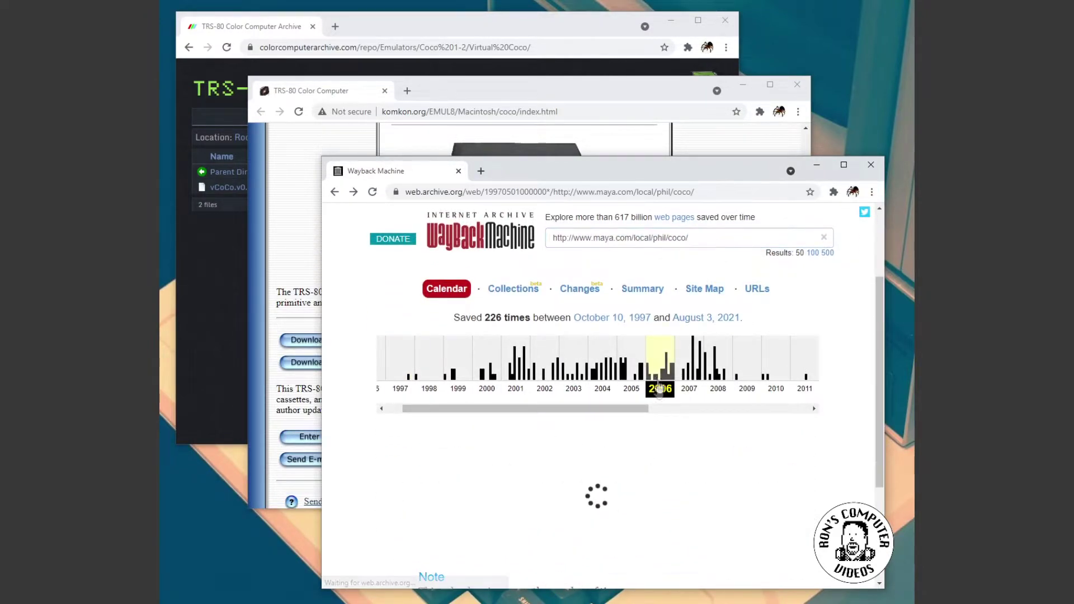
mouse_move(545, 505)
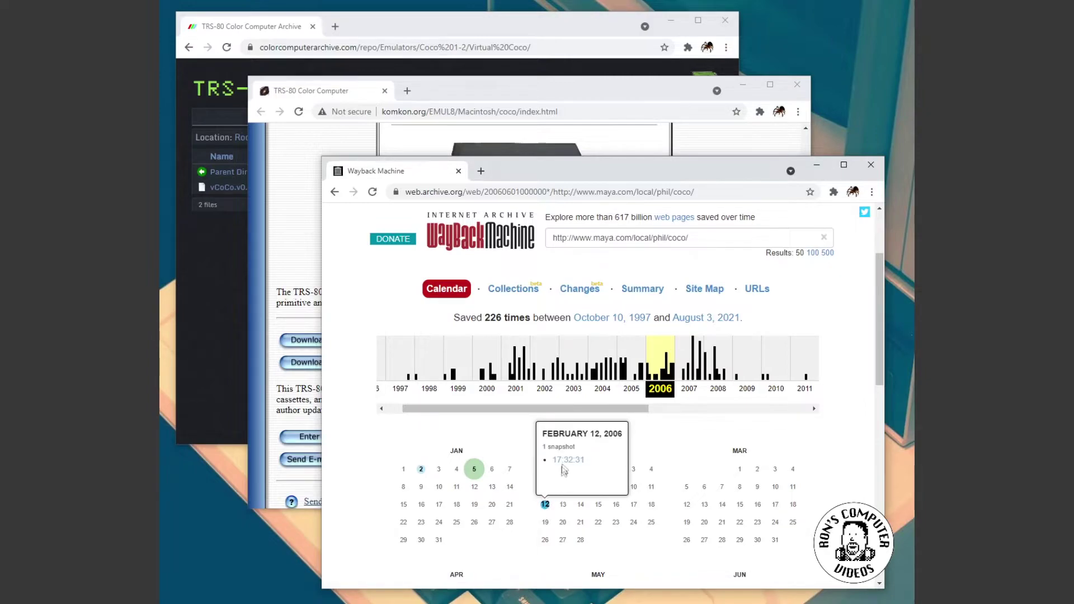
click(562, 463)
scroll(556, 436, down, 1)
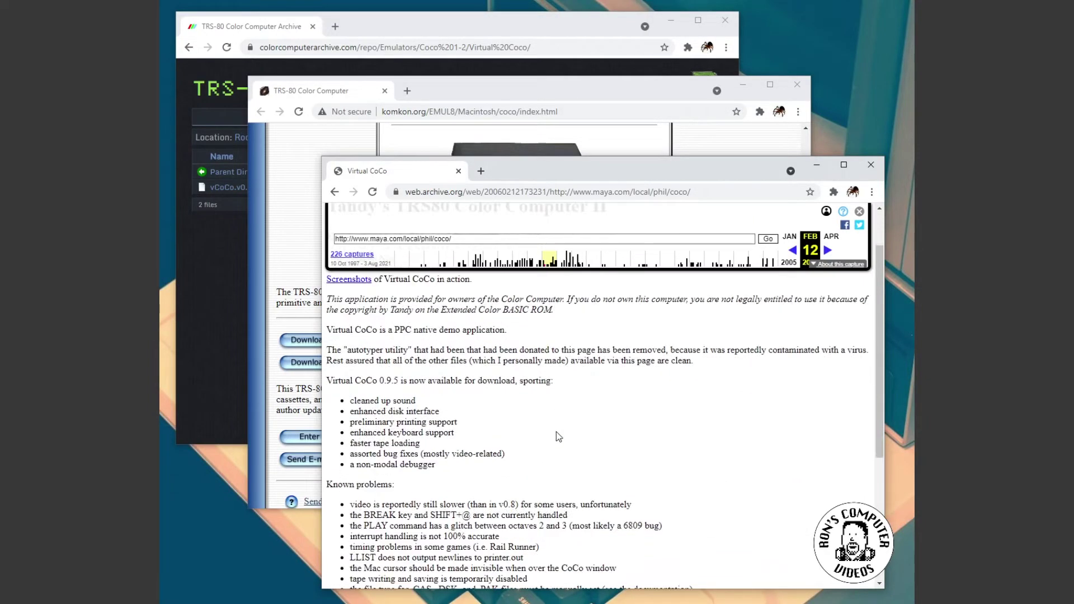
scroll(556, 436, down, 1)
scroll(528, 407, down, 1)
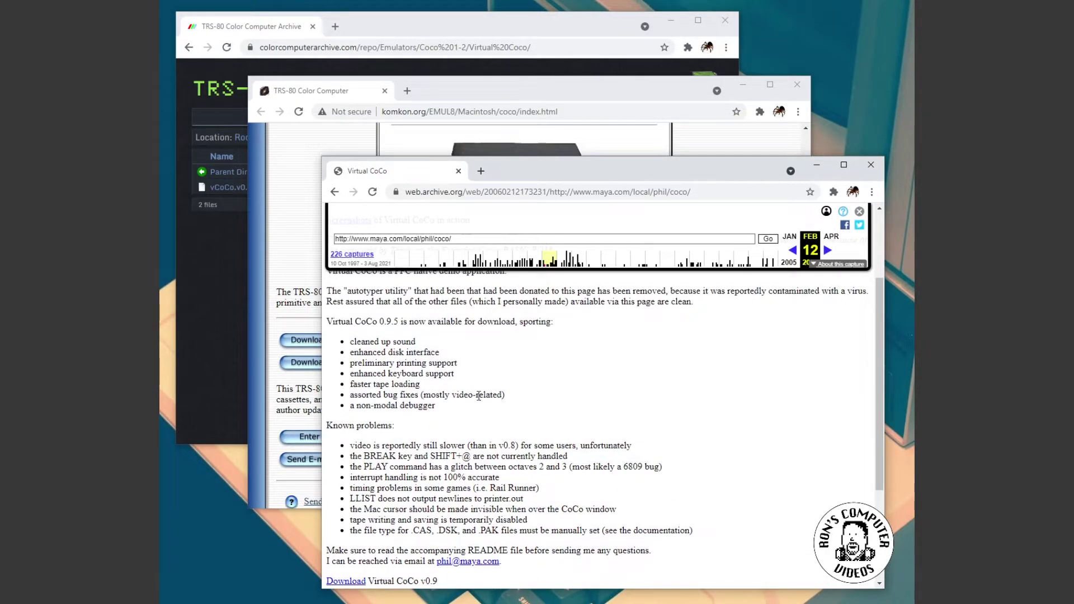
scroll(479, 395, up, 1)
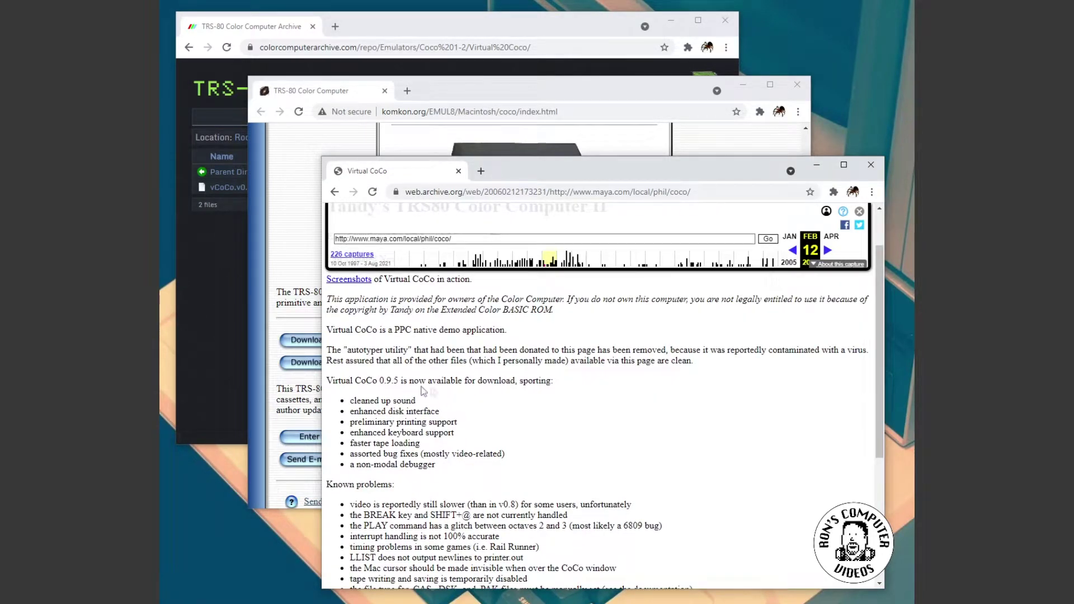
scroll(497, 393, down, 2)
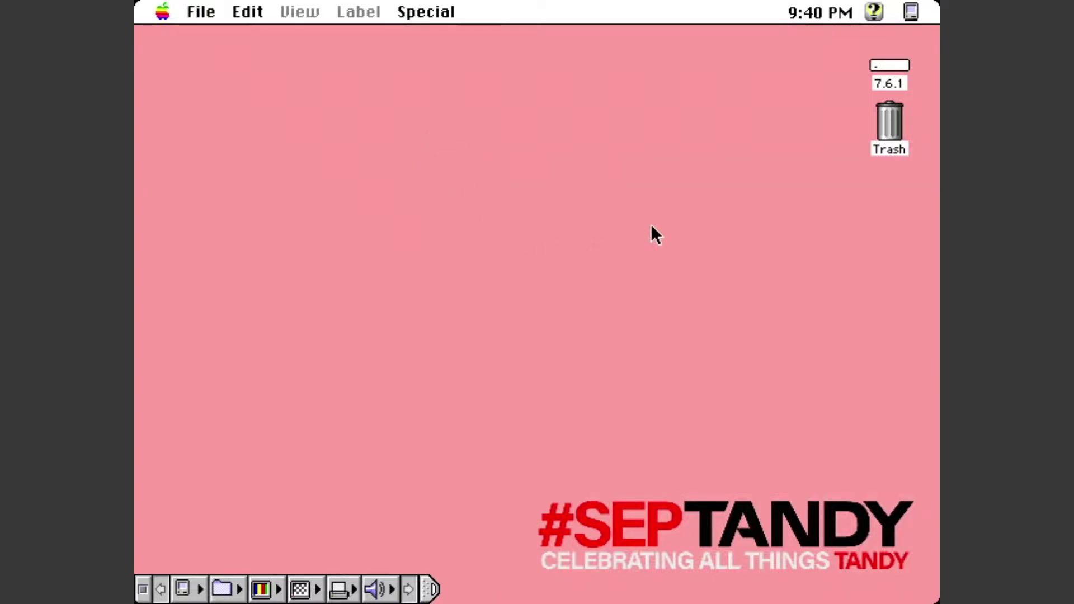
Step: Open the 7.6.1 disk, nudge its window right, and open the Virtual CoCo folder
double_click(888, 66)
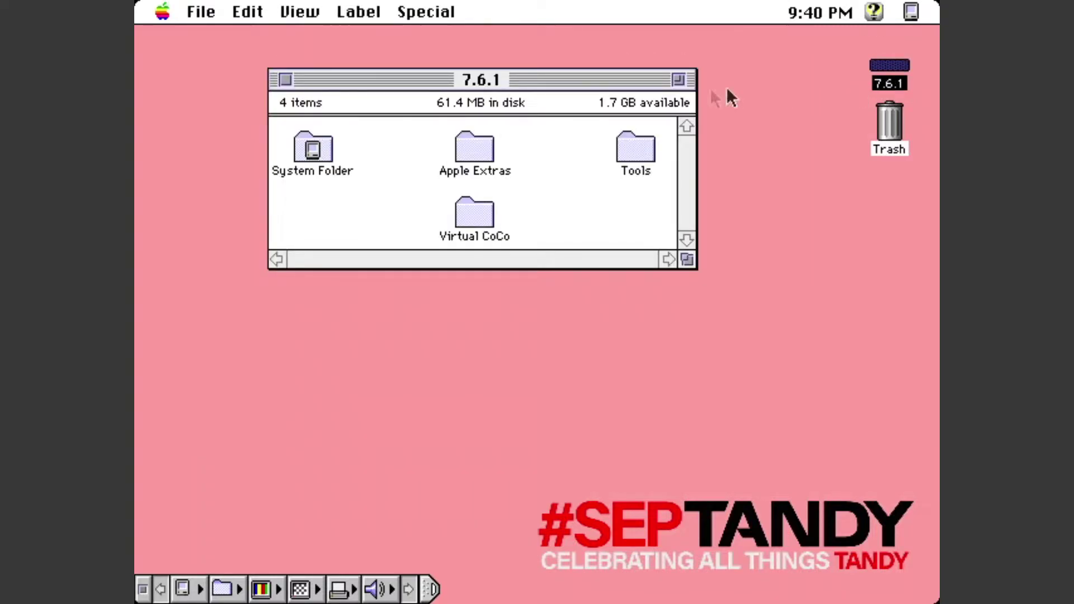
drag(576, 85, 546, 115)
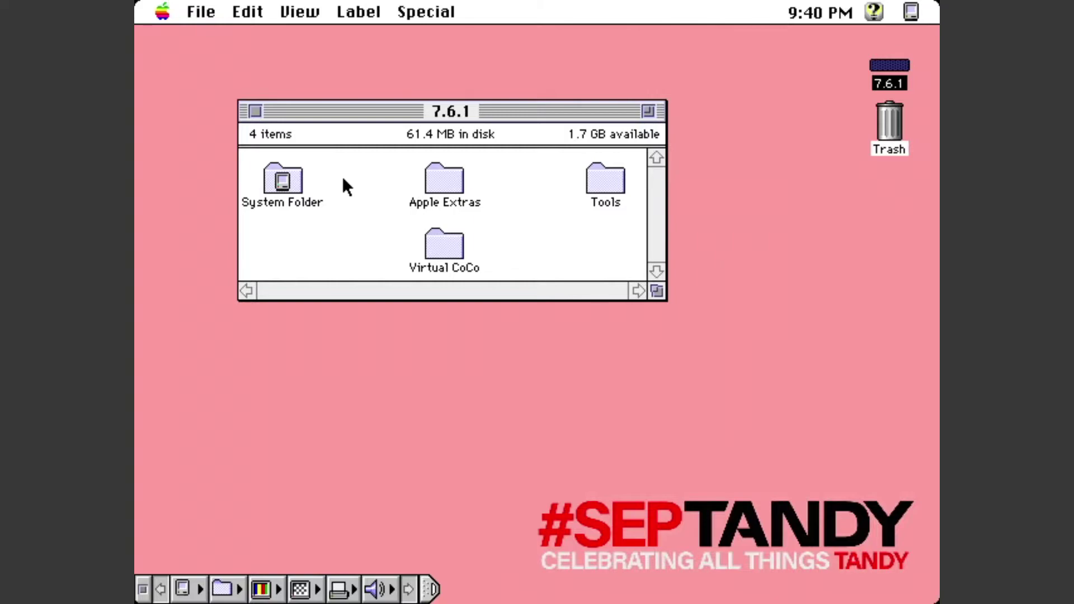
drag(381, 110, 394, 117)
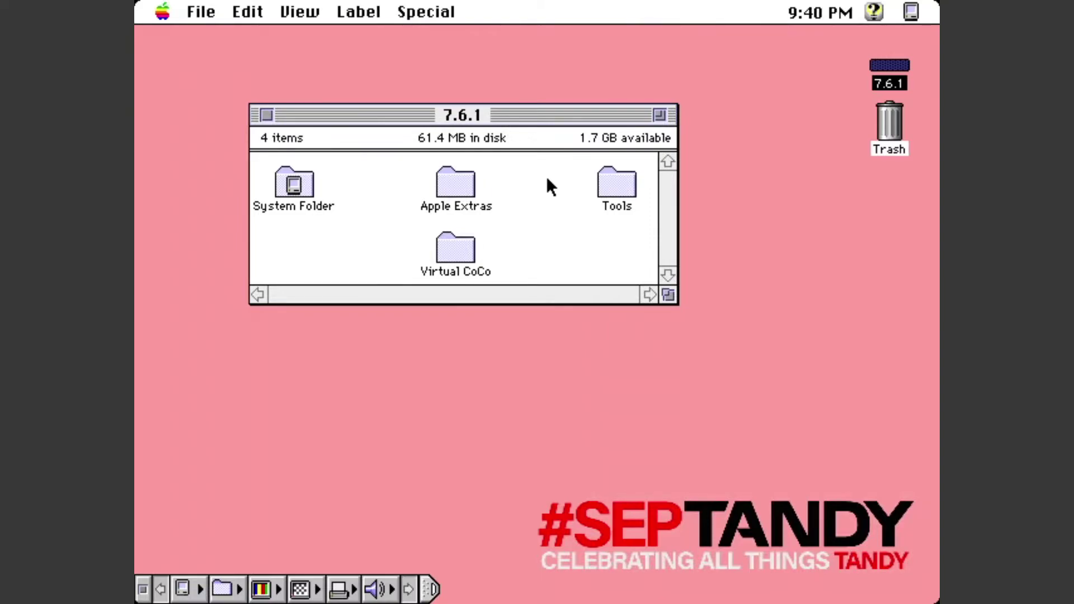
drag(533, 111, 543, 110)
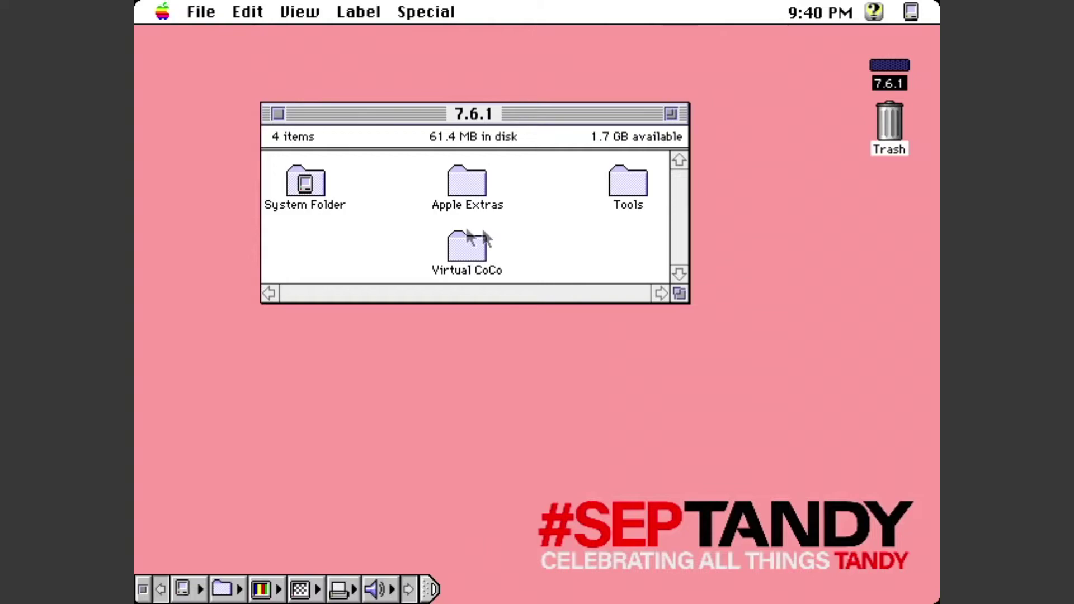
double_click(475, 245)
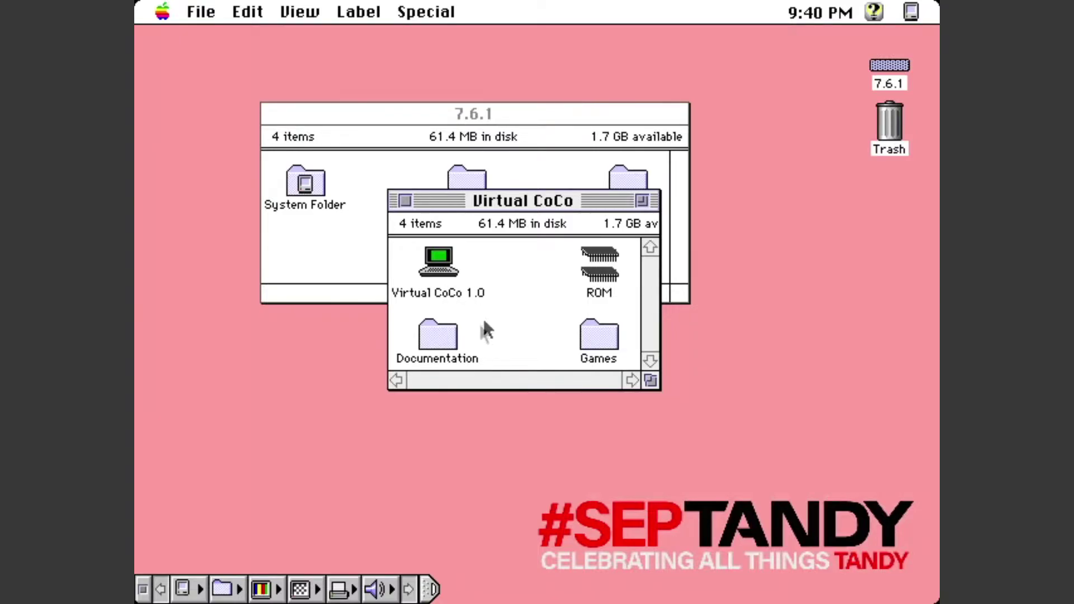
Step: Open the Documentation folder, read the compatibility list in SimpleText, then quit SimpleText
double_click(438, 334)
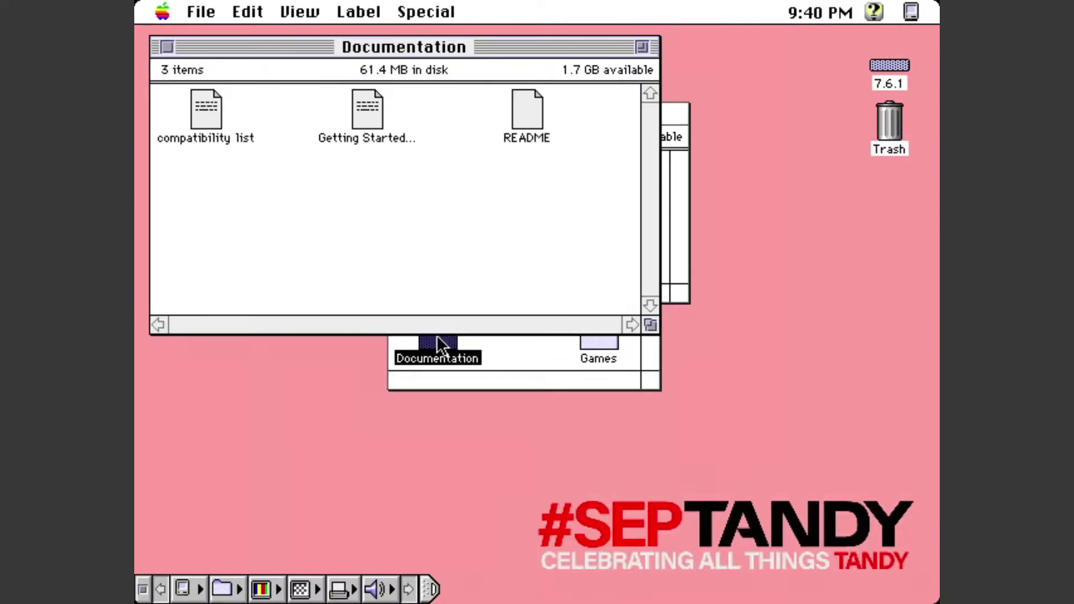
click(207, 112)
double_click(207, 112)
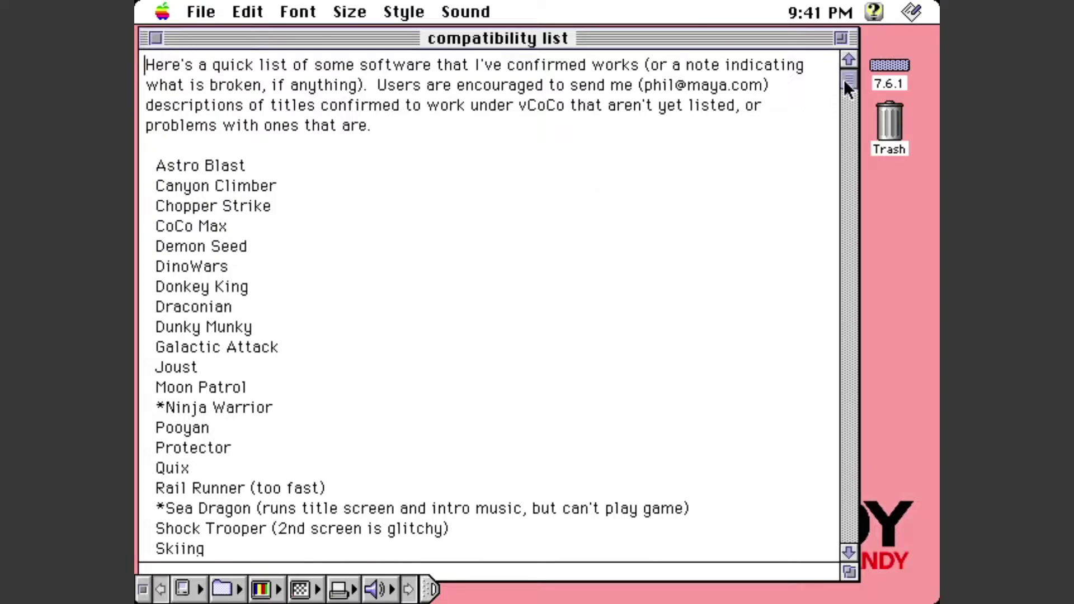
scroll(845, 104, down, 5)
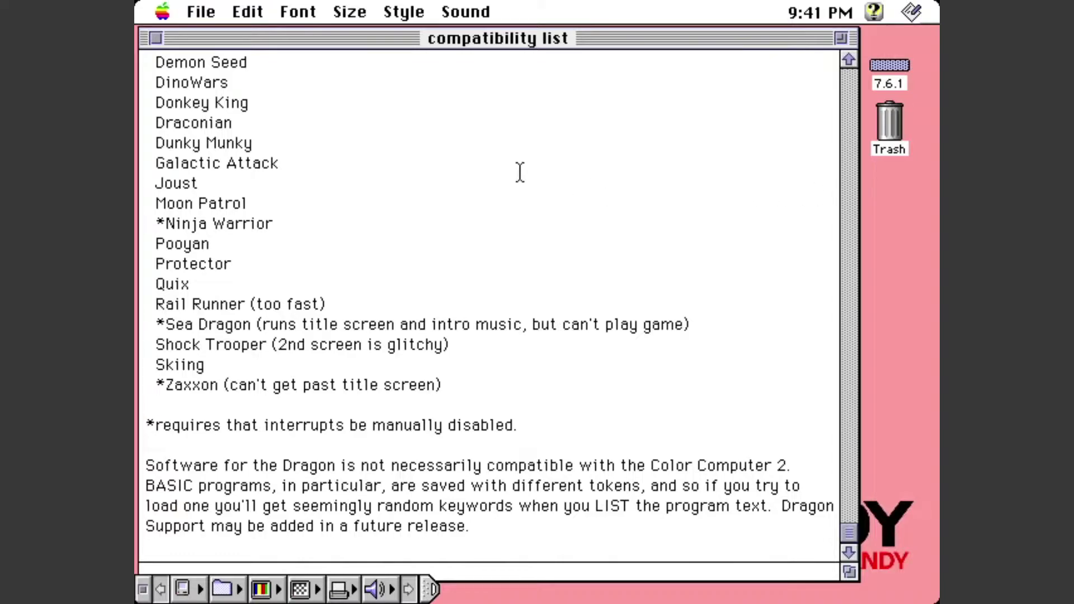
click(202, 12)
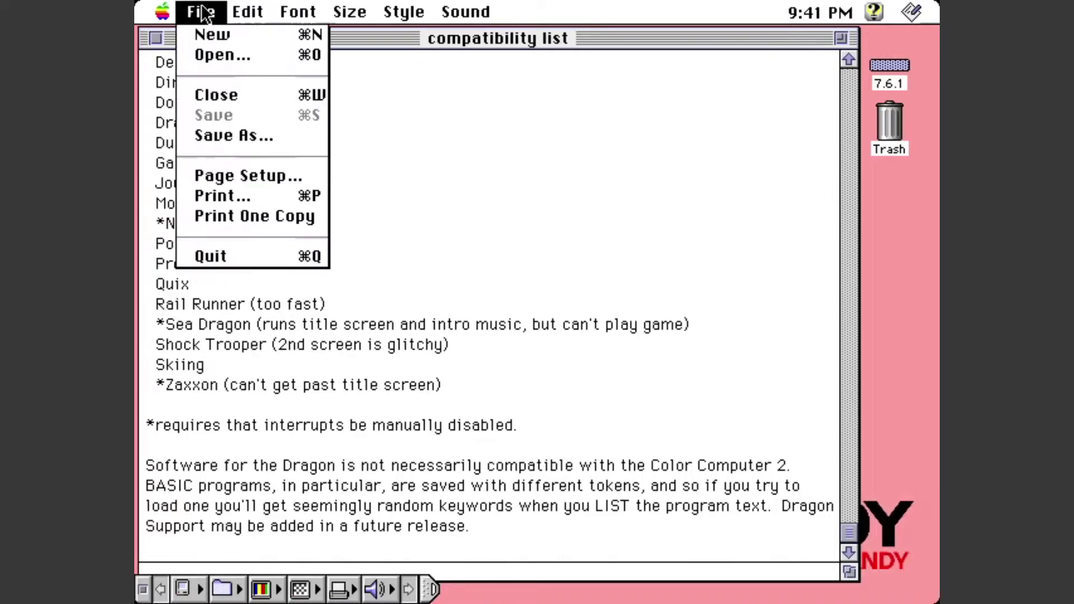
click(229, 257)
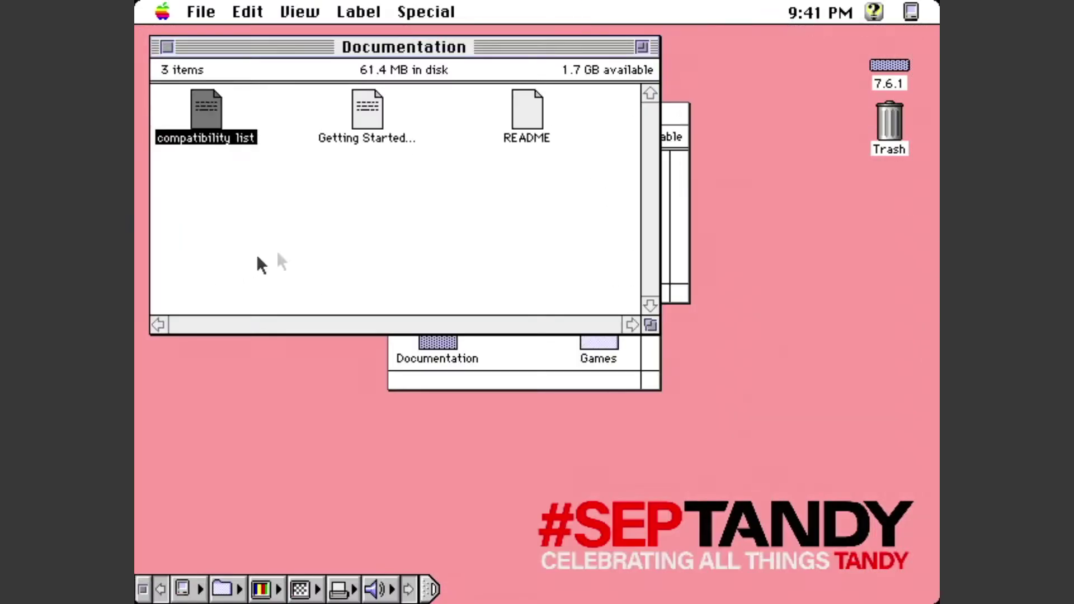
Step: Read the Getting Started document's CoCo and Device sections, then quit SimpleText
double_click(358, 113)
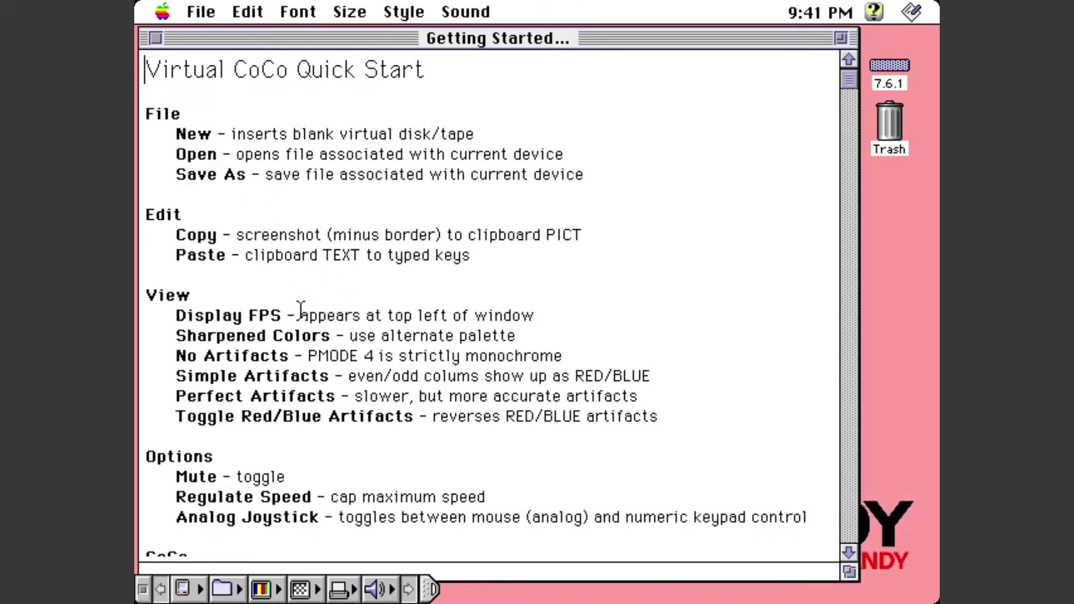
click(852, 129)
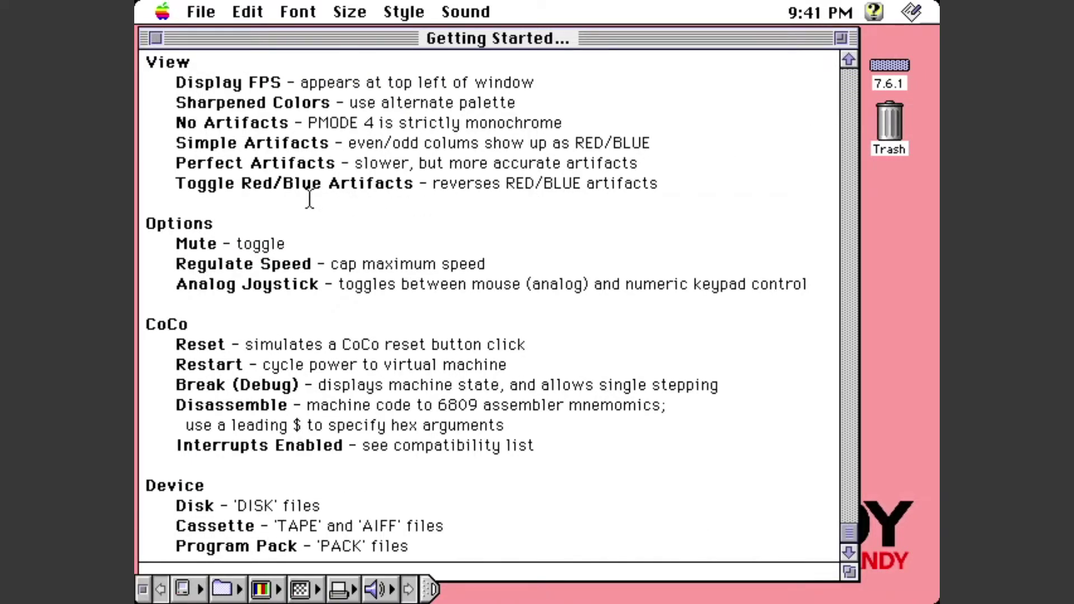
drag(190, 11, 224, 251)
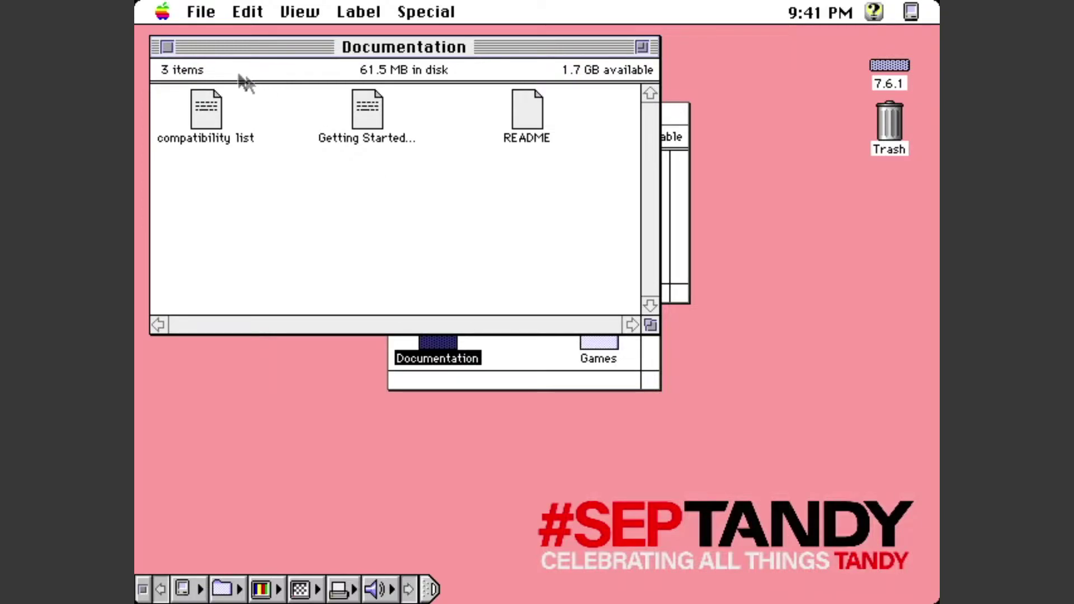
Step: Close the Documentation window and launch the Virtual CoCo 1.0 emulator
click(169, 46)
click(531, 285)
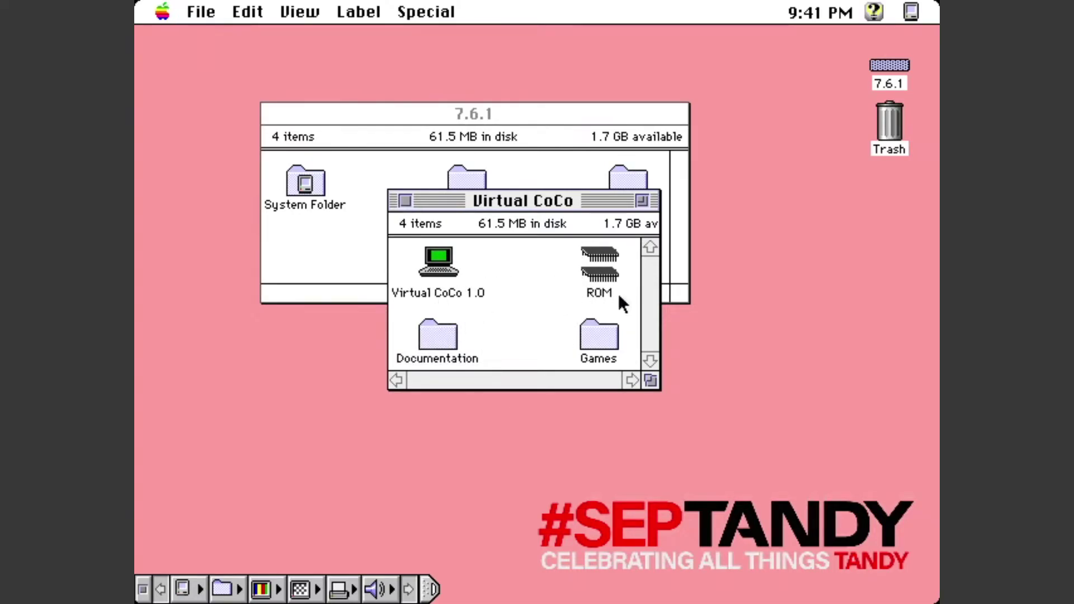
click(616, 257)
click(569, 247)
double_click(441, 267)
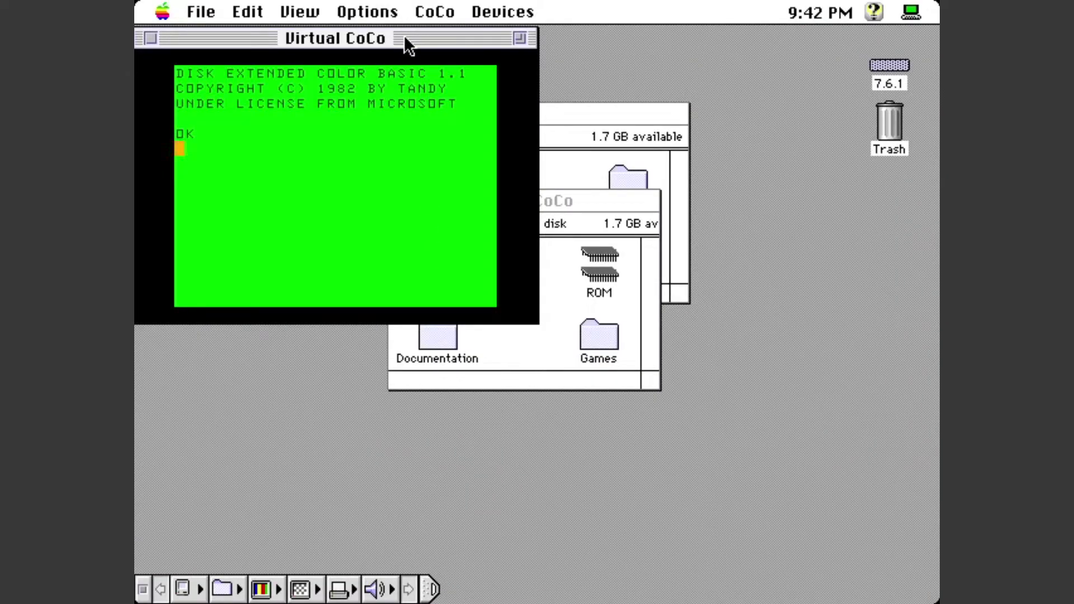
Step: Reposition the emulator window, view and dismiss the About This CoCo credits, and browse its menus
drag(404, 35, 444, 55)
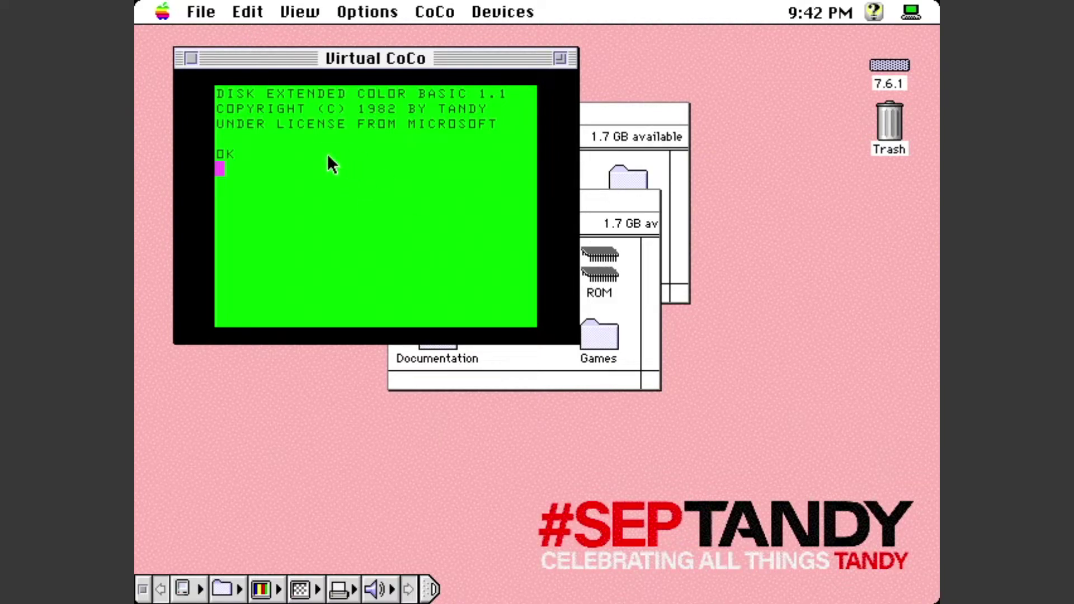
click(347, 8)
drag(355, 7, 177, 33)
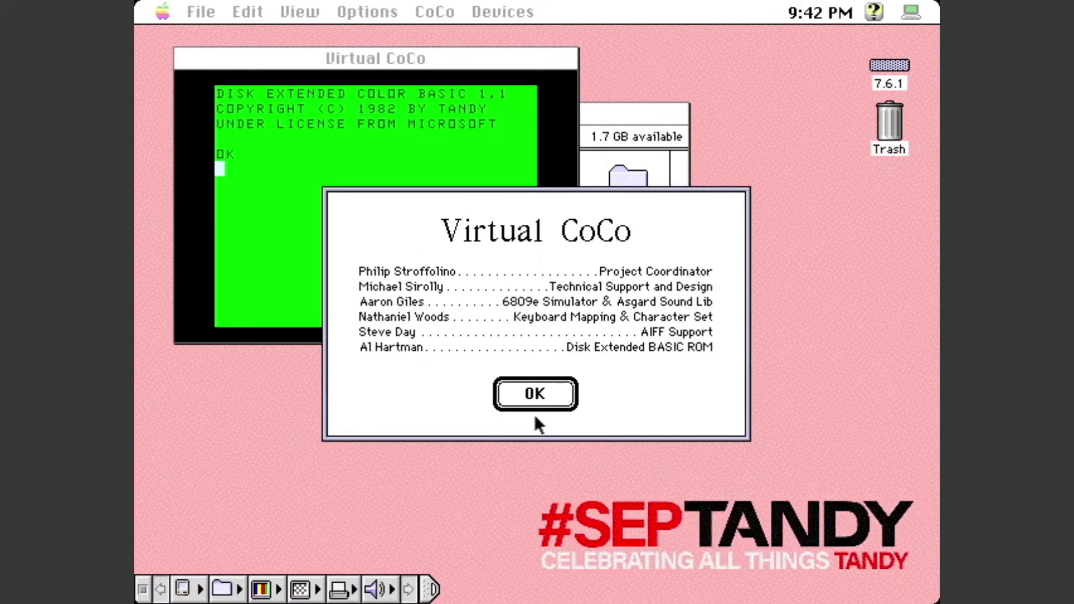
click(541, 392)
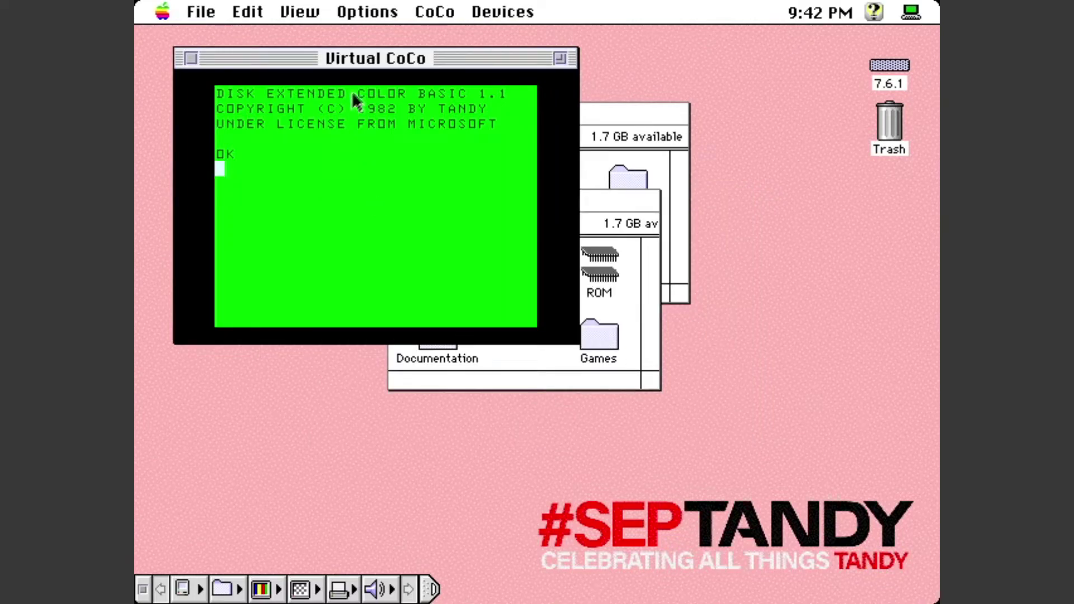
drag(207, 11, 504, 31)
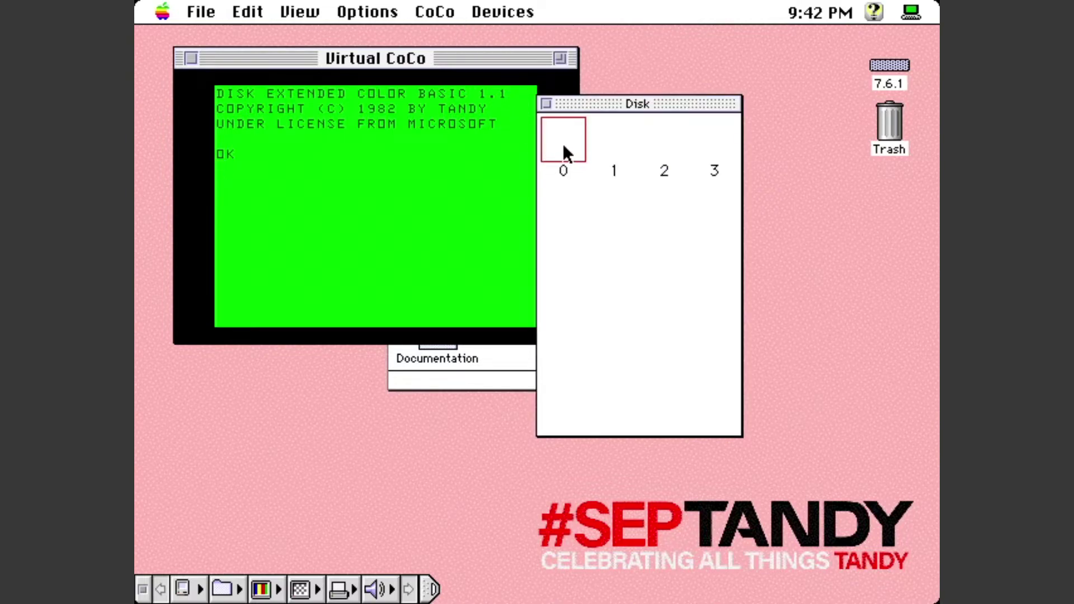
Step: Close the 7.6.1 window, open the Games folder, and drag ASTRO.DSK onto the emulator
click(515, 366)
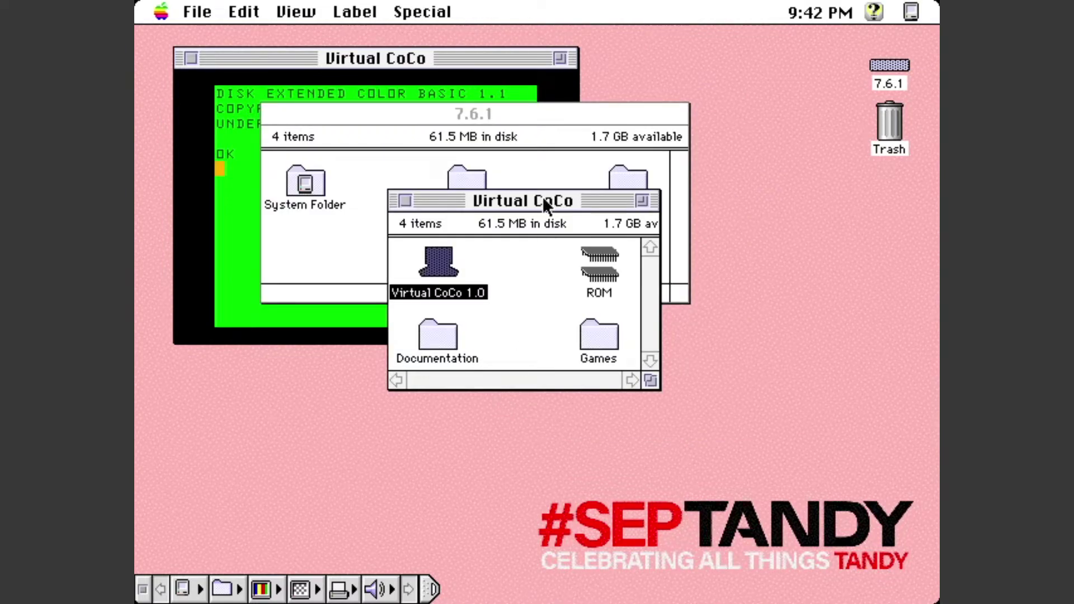
click(546, 115)
click(278, 114)
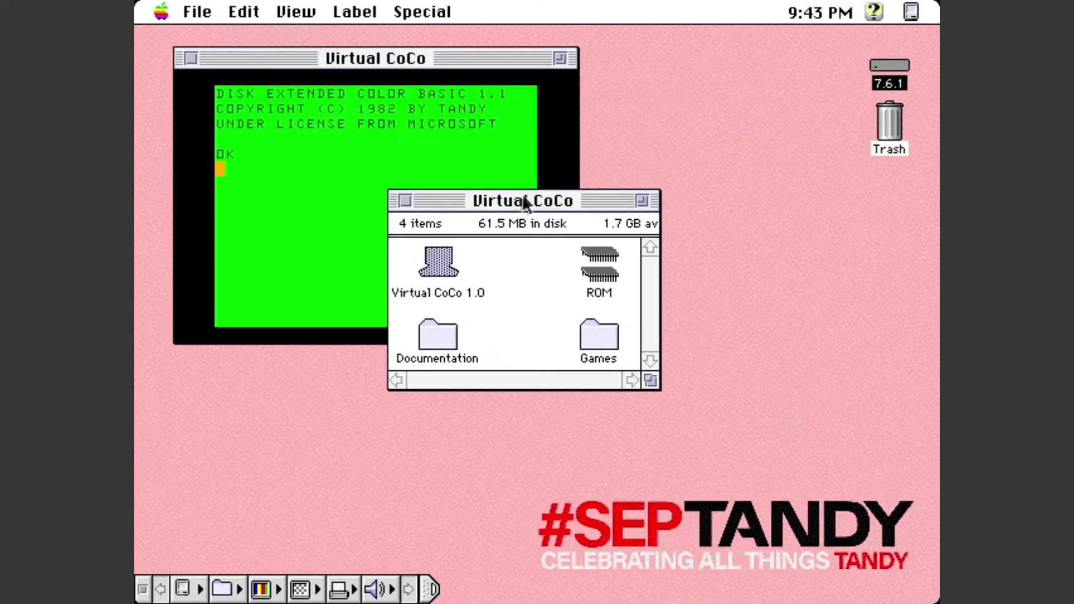
drag(524, 201, 665, 315)
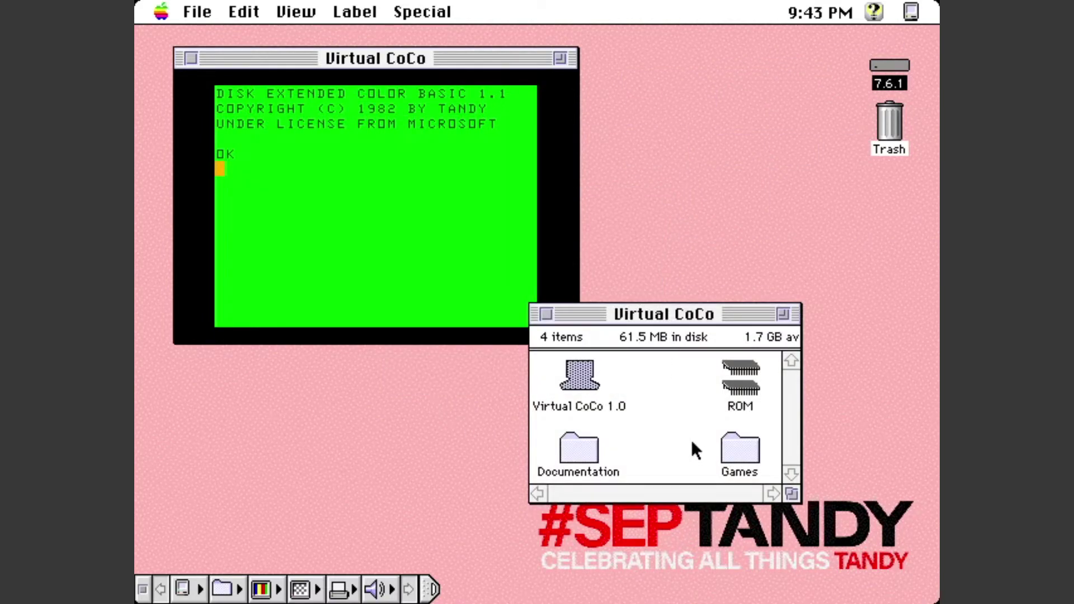
double_click(750, 447)
drag(384, 76, 525, 206)
click(546, 312)
click(570, 353)
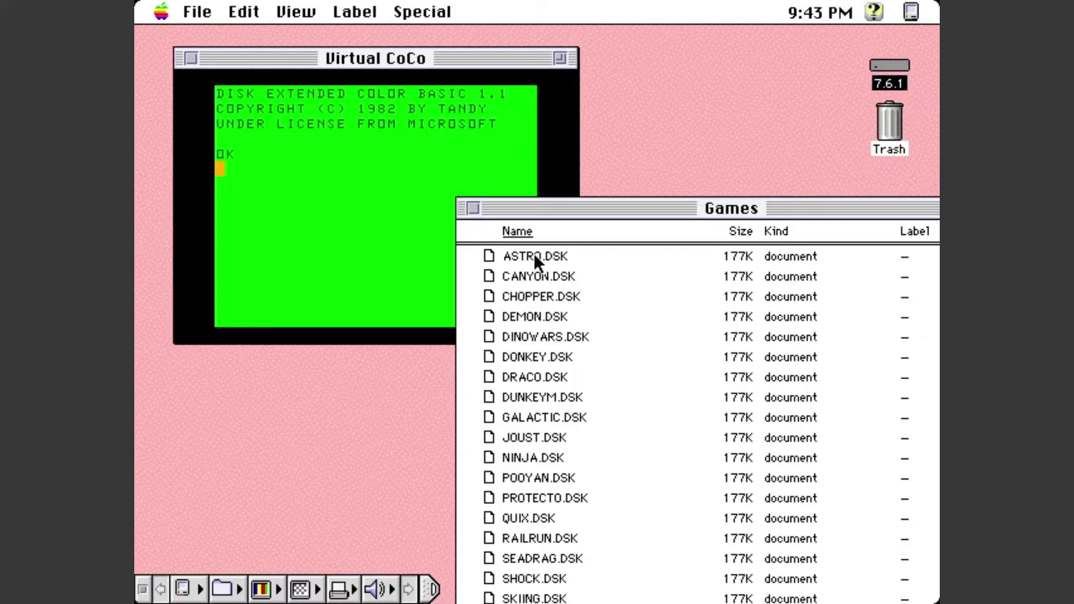
drag(534, 255, 345, 255)
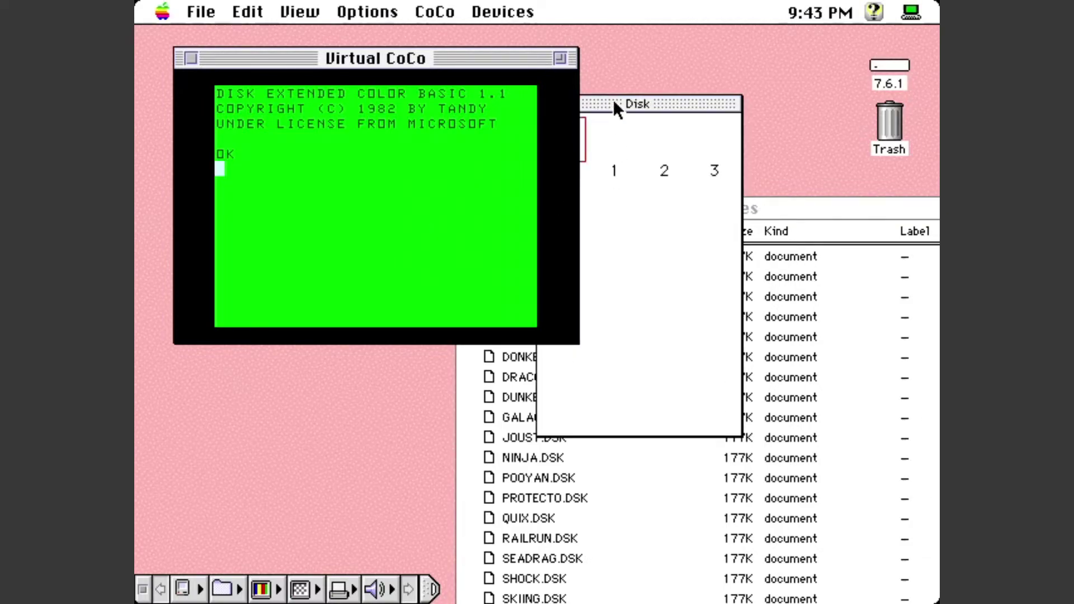
Step: Via File > Open, load CANYON.DSK from the Games folder into drive 0
click(613, 101)
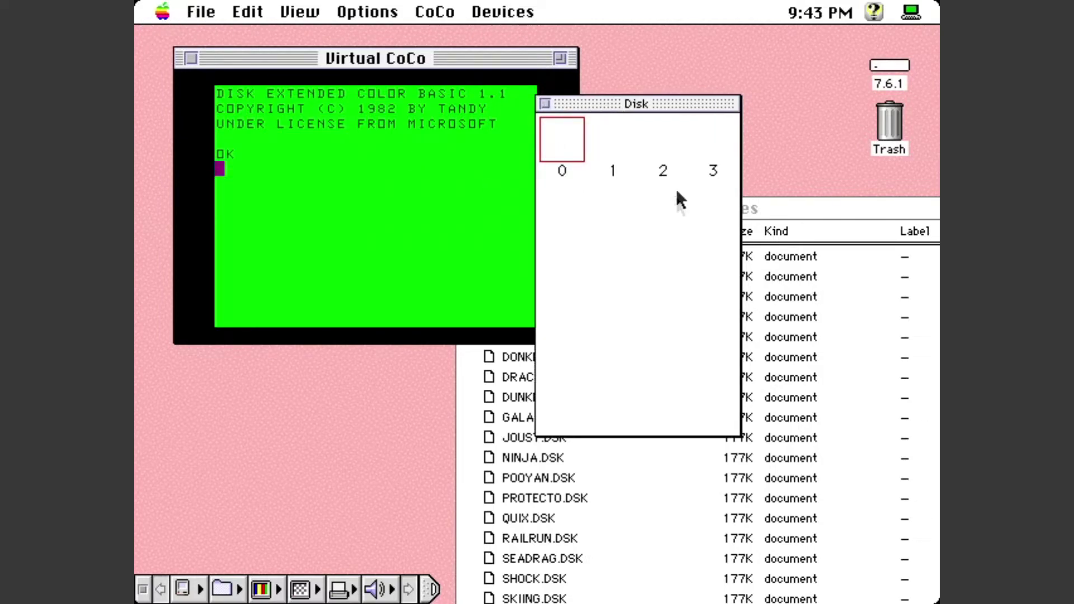
drag(620, 105, 688, 59)
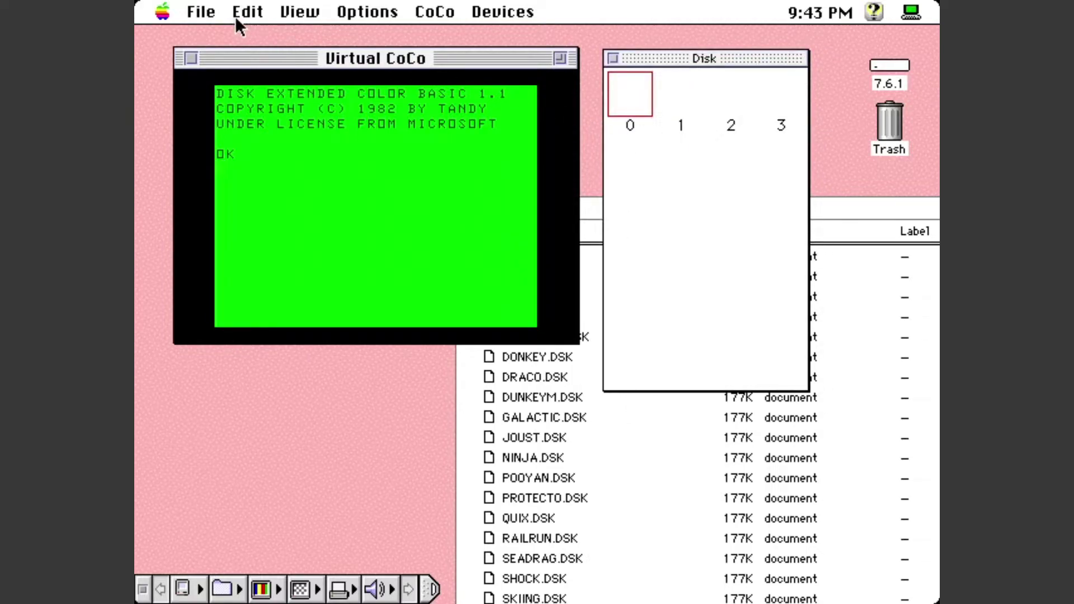
drag(202, 12, 215, 58)
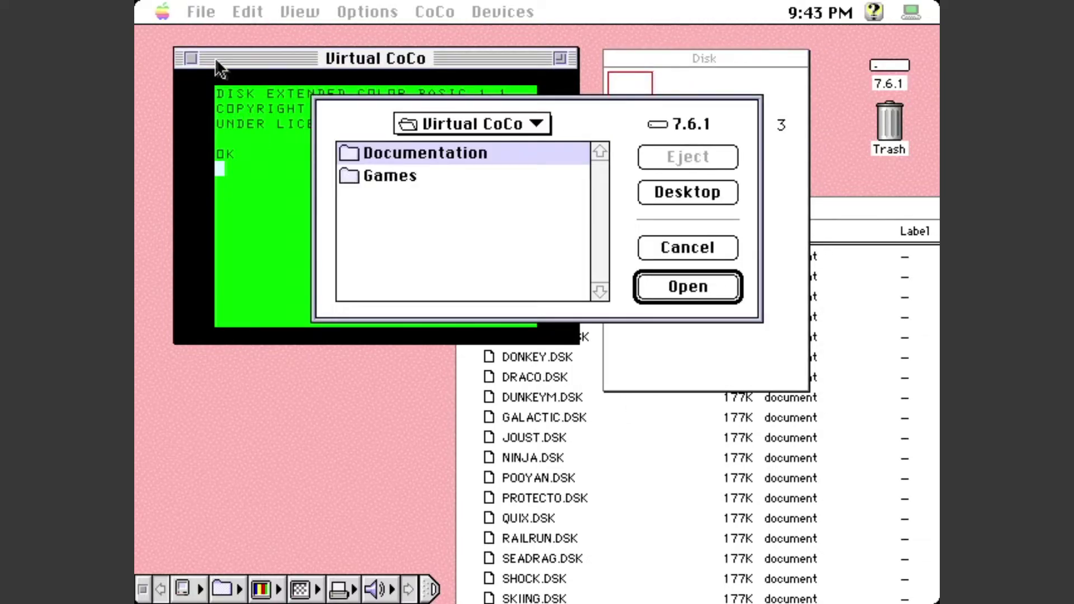
double_click(418, 177)
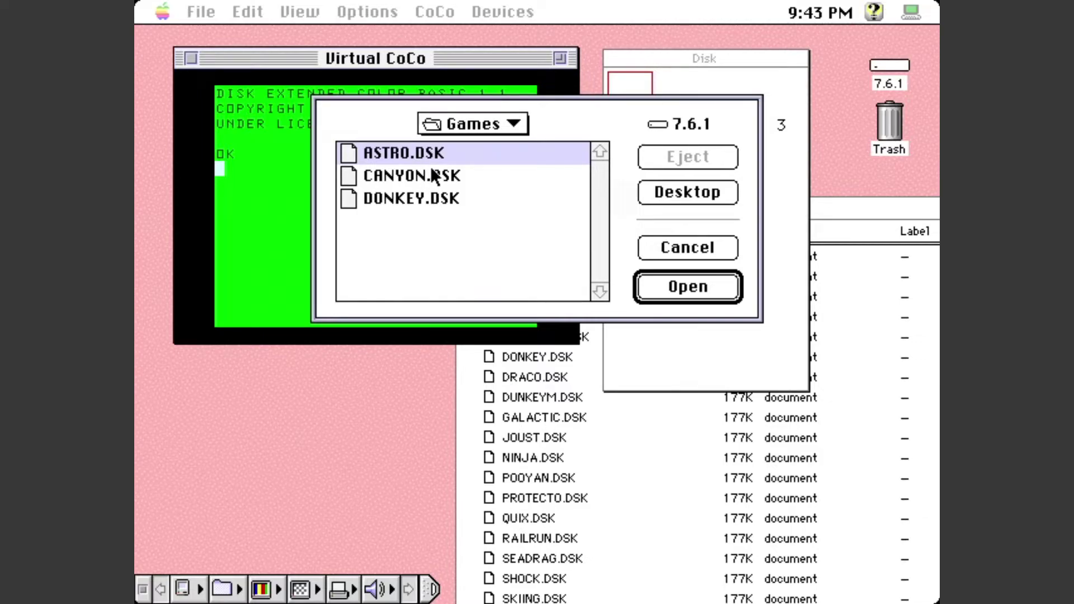
click(430, 200)
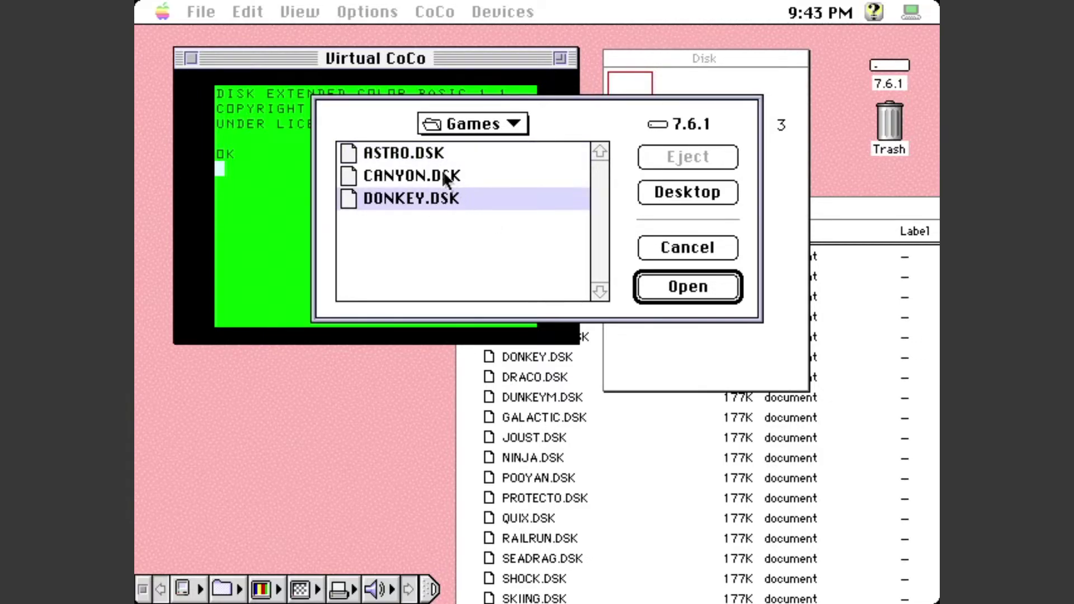
click(440, 177)
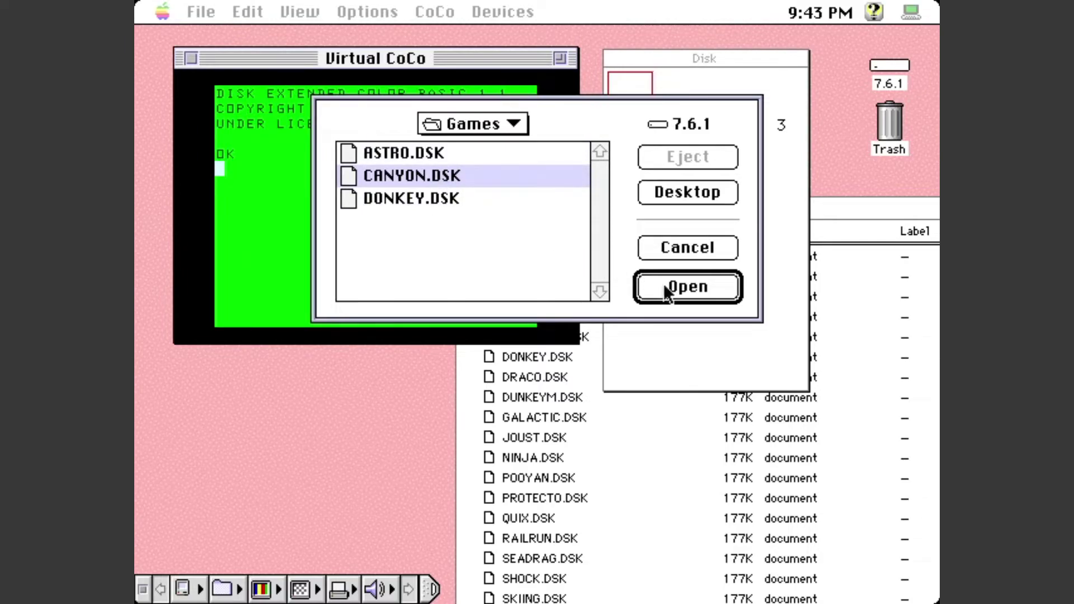
click(688, 287)
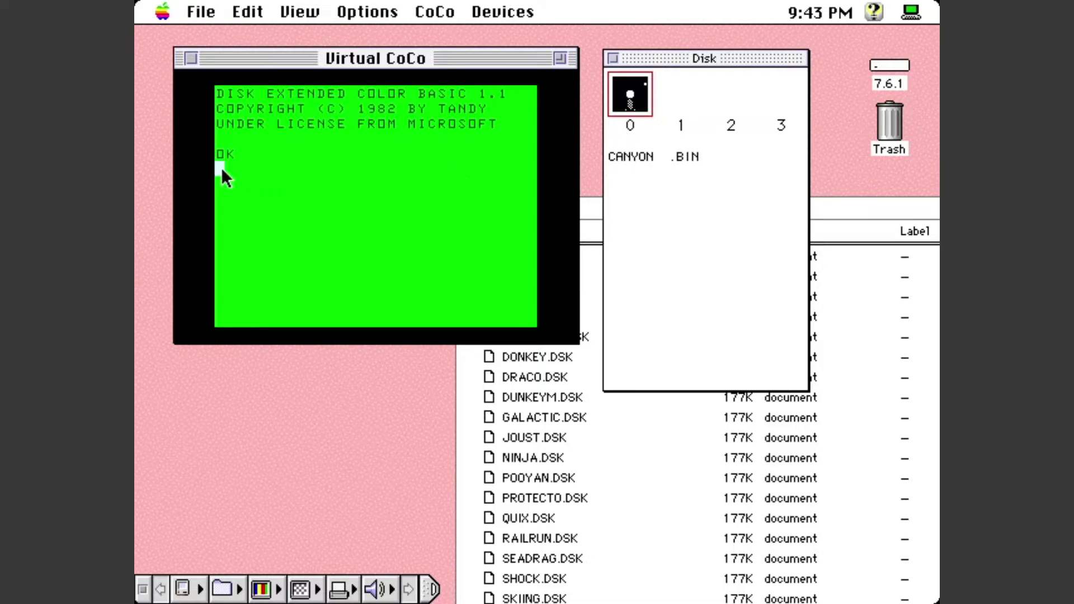
Step: Load CANYON with LOADM"CANYON" and run it with EXEC, retrying after the ?SN ERROR
text(LOADM"CANYON")
key(Return)
text(EXEC)
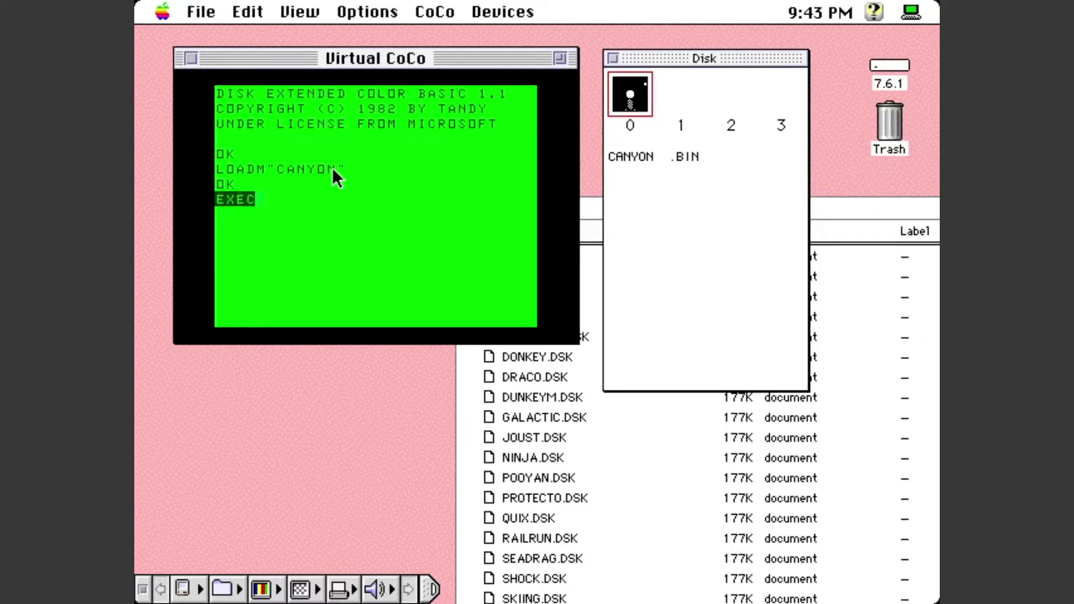
key(Return)
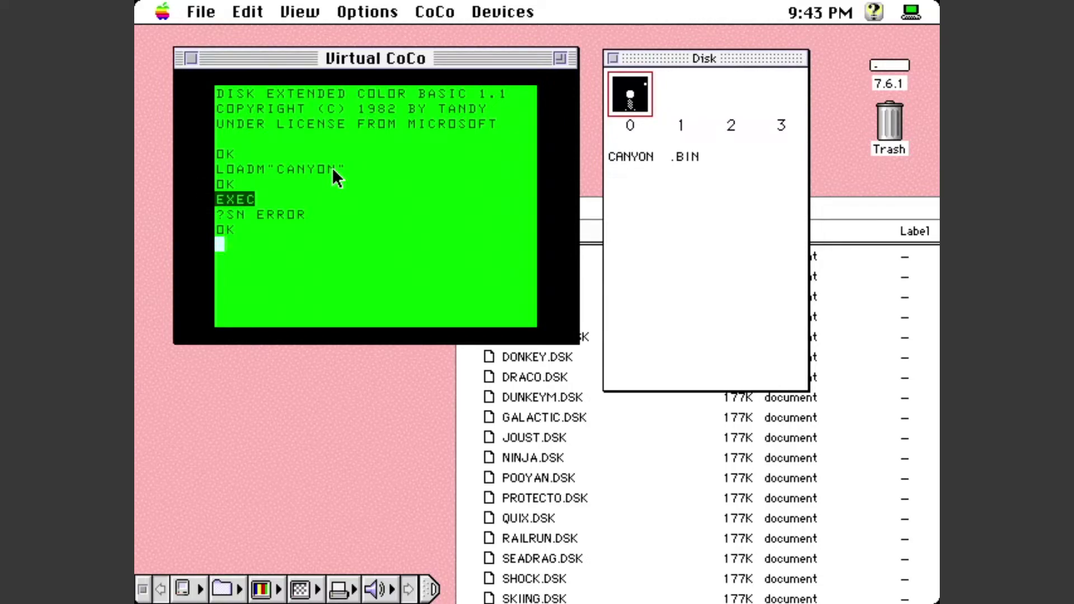
text(EXEC)
key(Return)
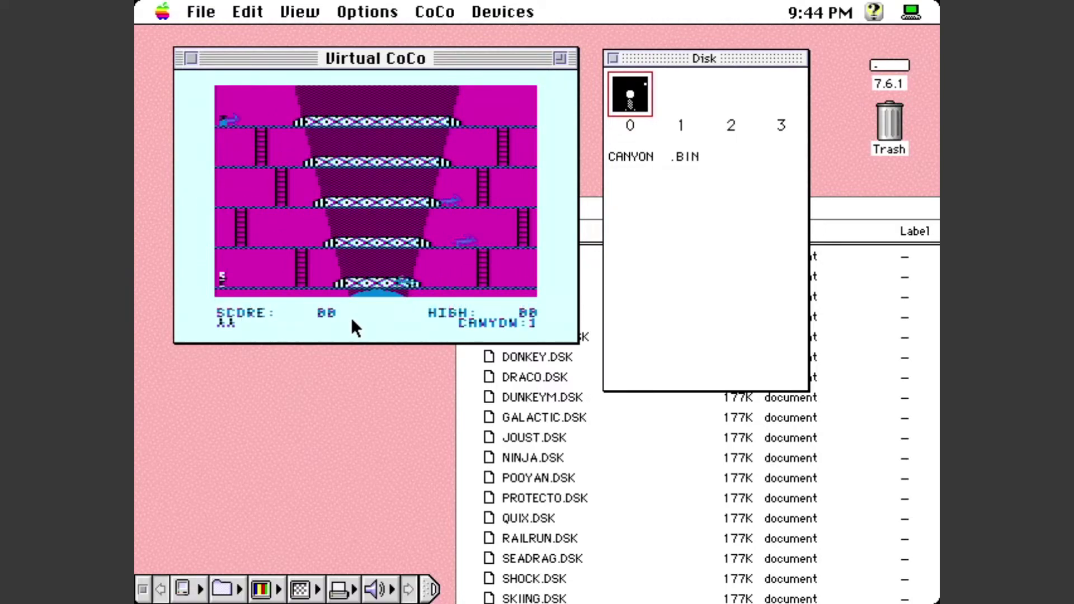
Step: Walk right along the bottom floor, climb the left ladder, and cross the fourth-row bridge
key(Right)
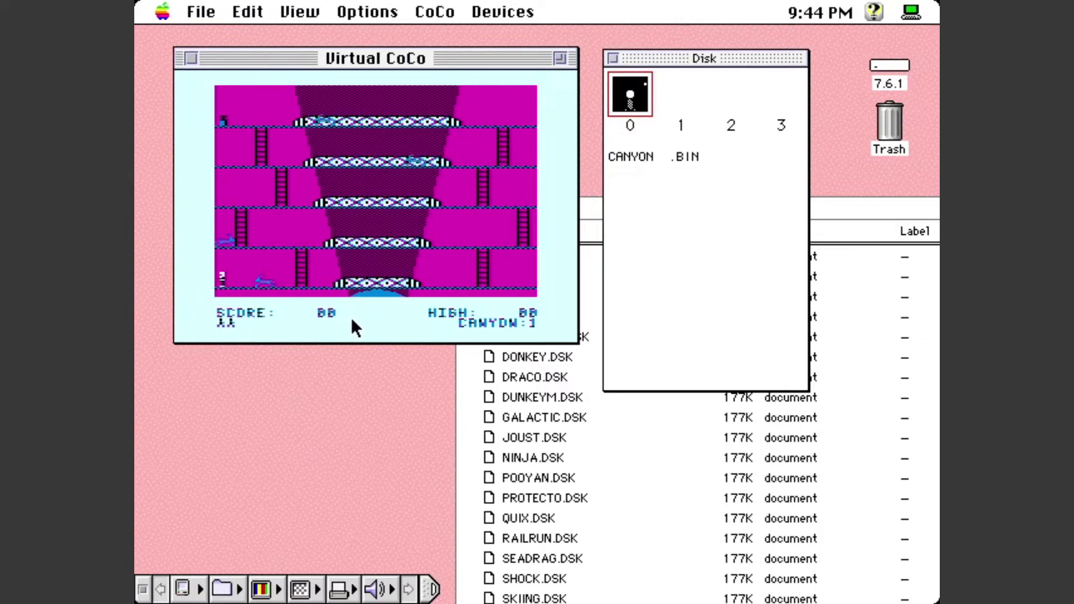
key(Right)
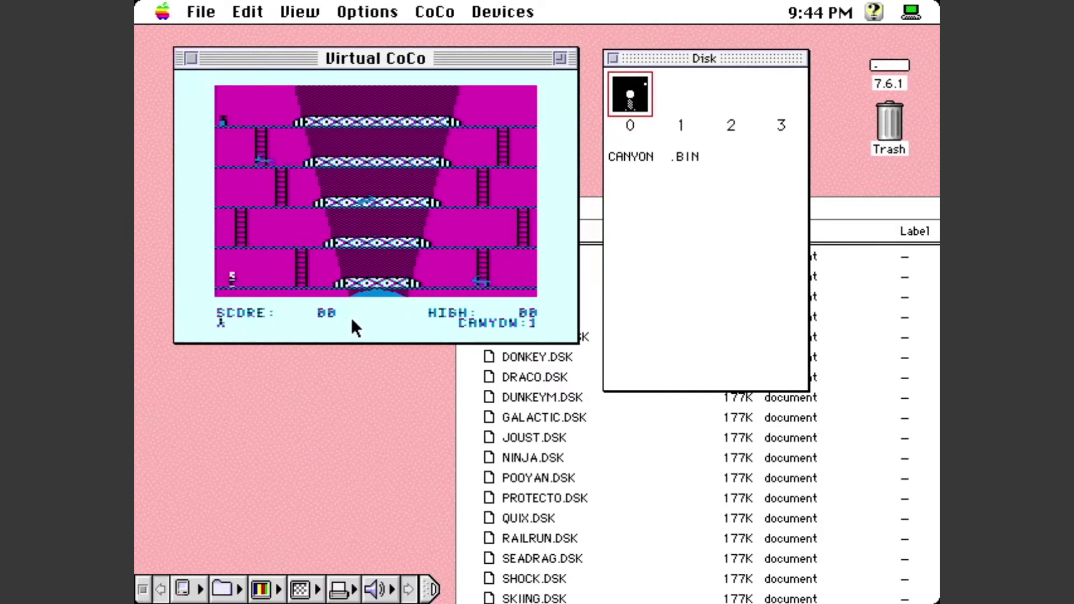
key(Right)
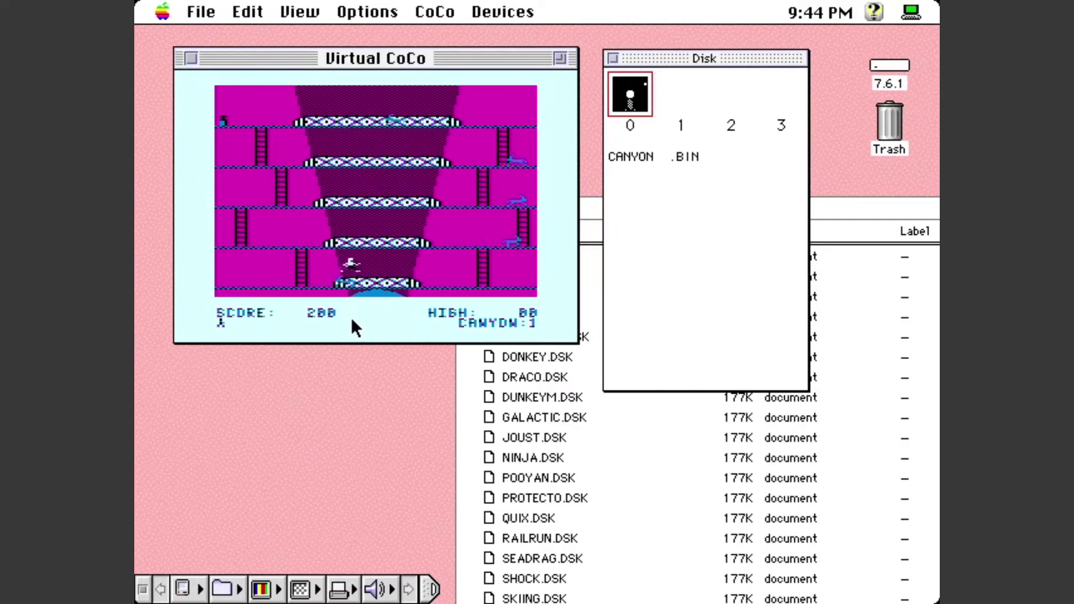
key(Left)
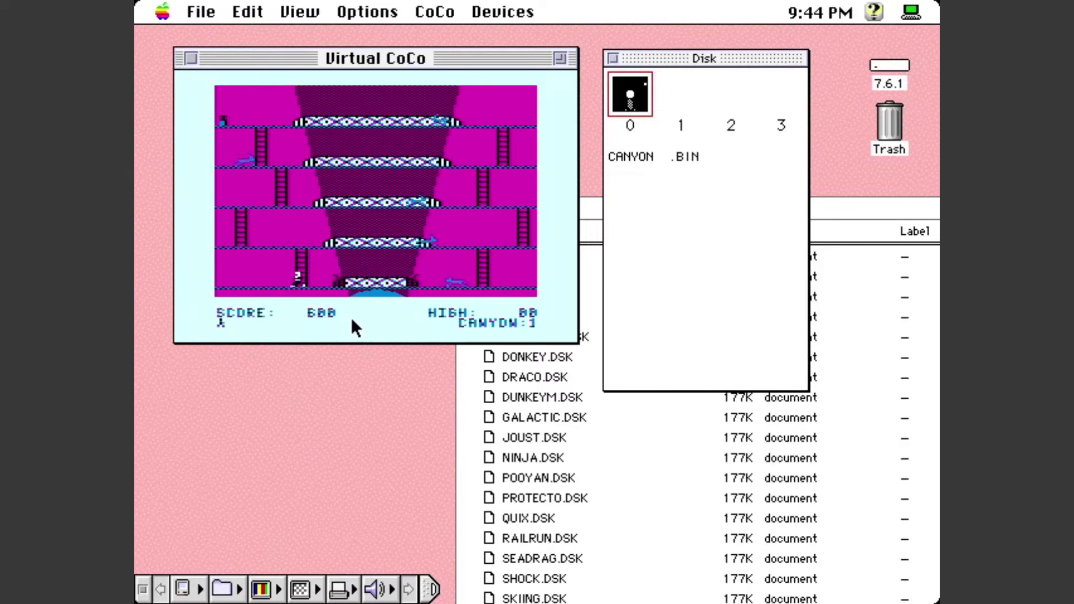
key(Up)
key(Right)
key(Right)
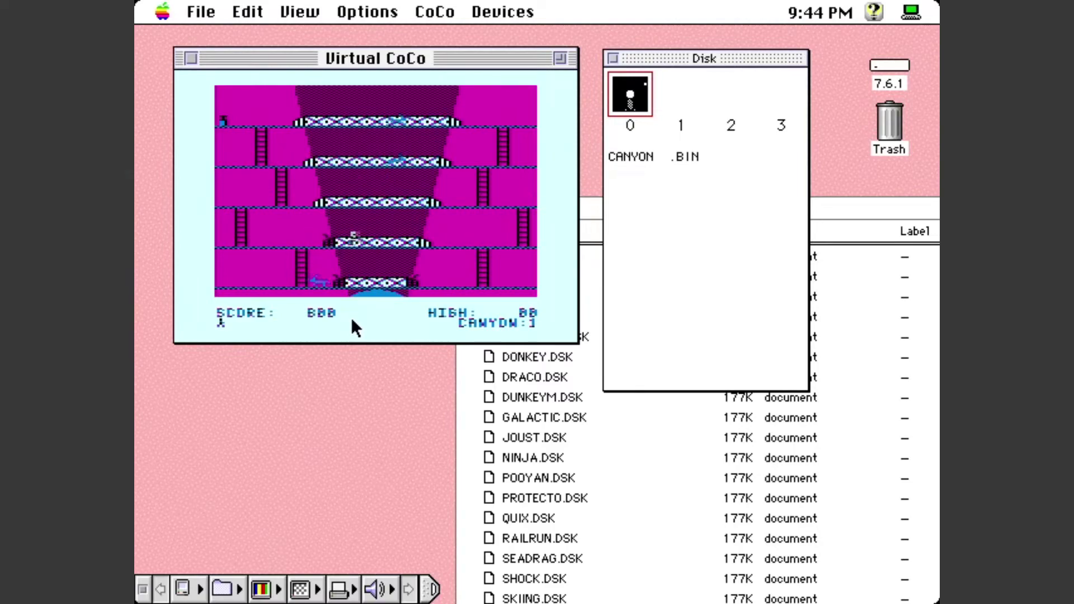
key(Right)
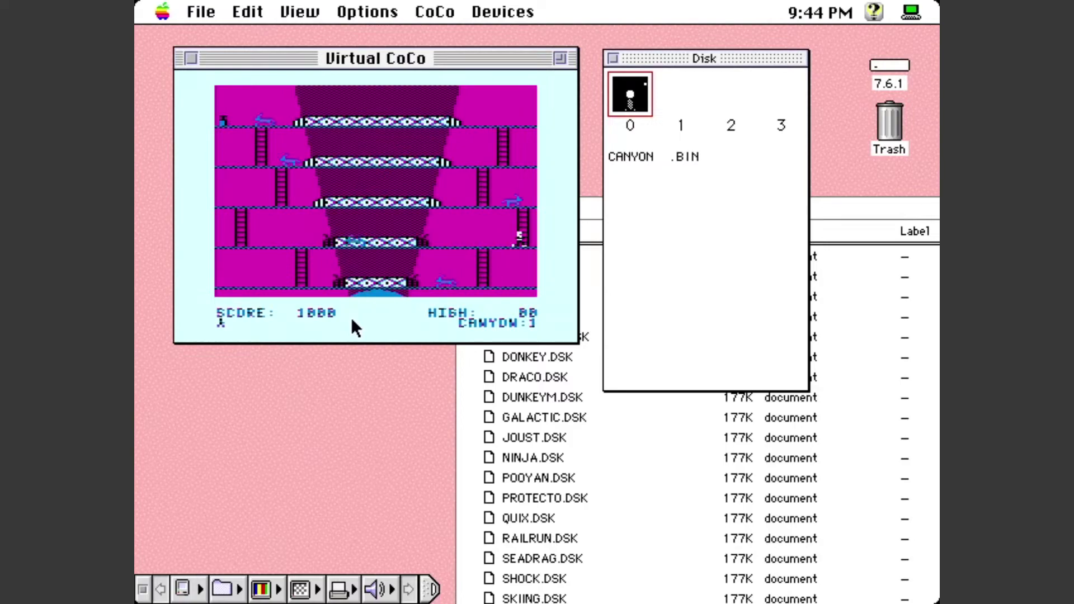
Step: Climb to the third row, cross it leftward, then climb onto and cross the second-row bridge
key(Up)
key(Left)
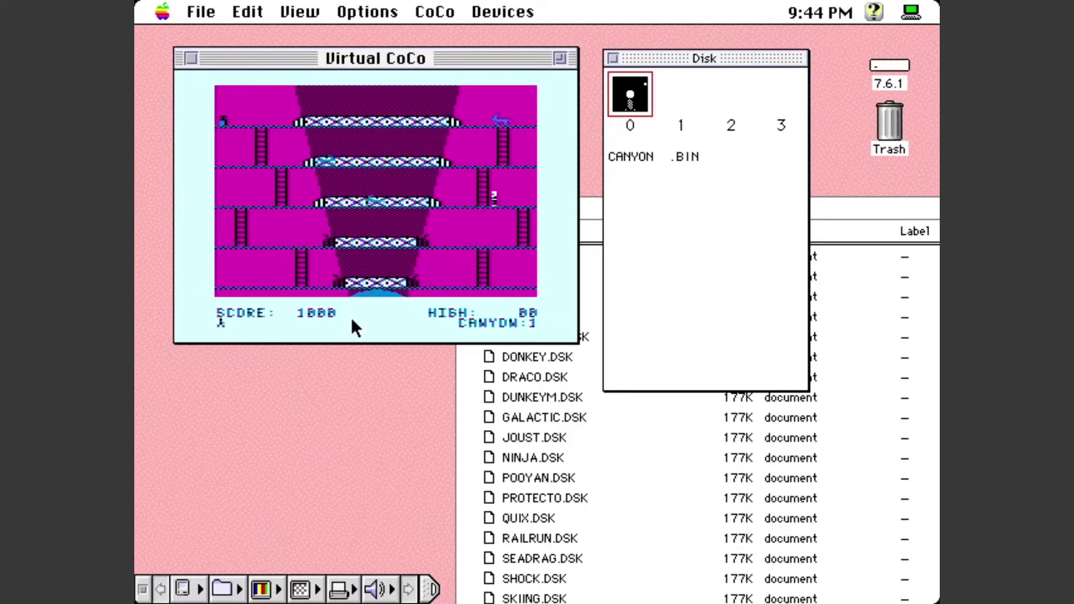
key(Left)
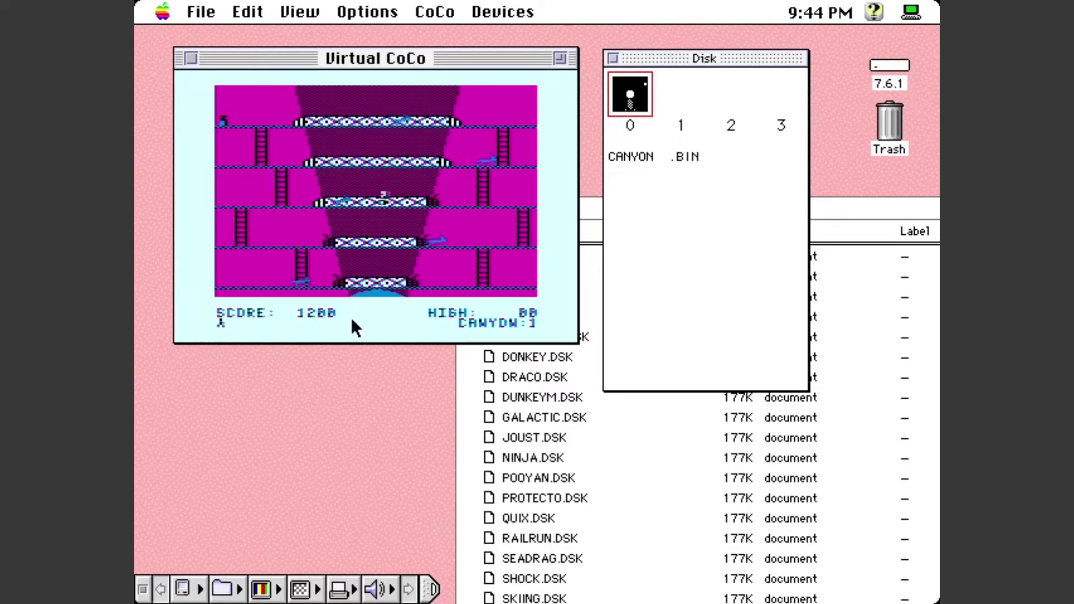
key(Left)
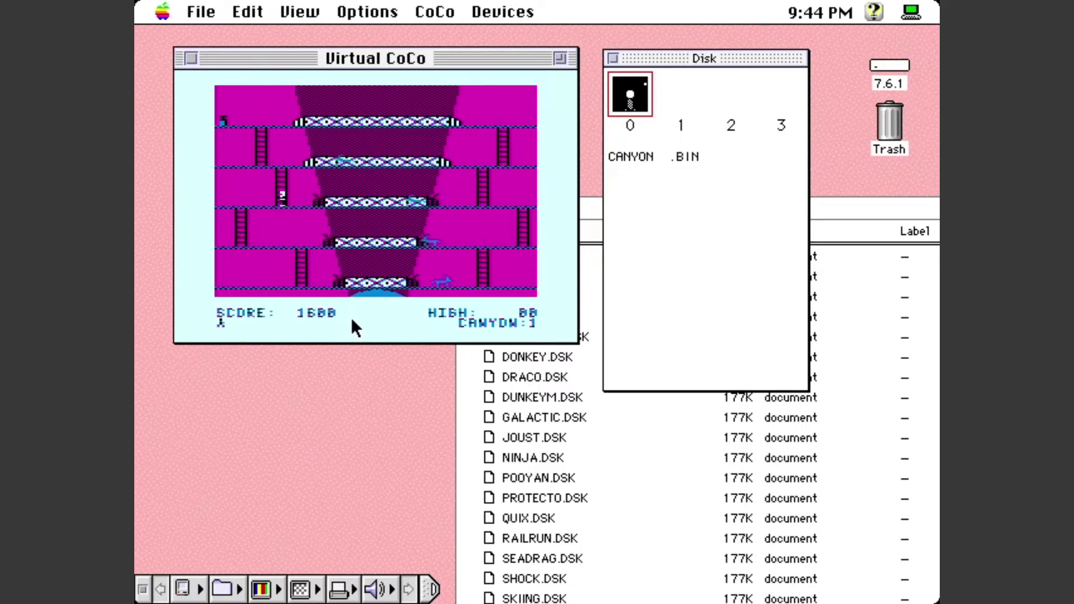
key(Up)
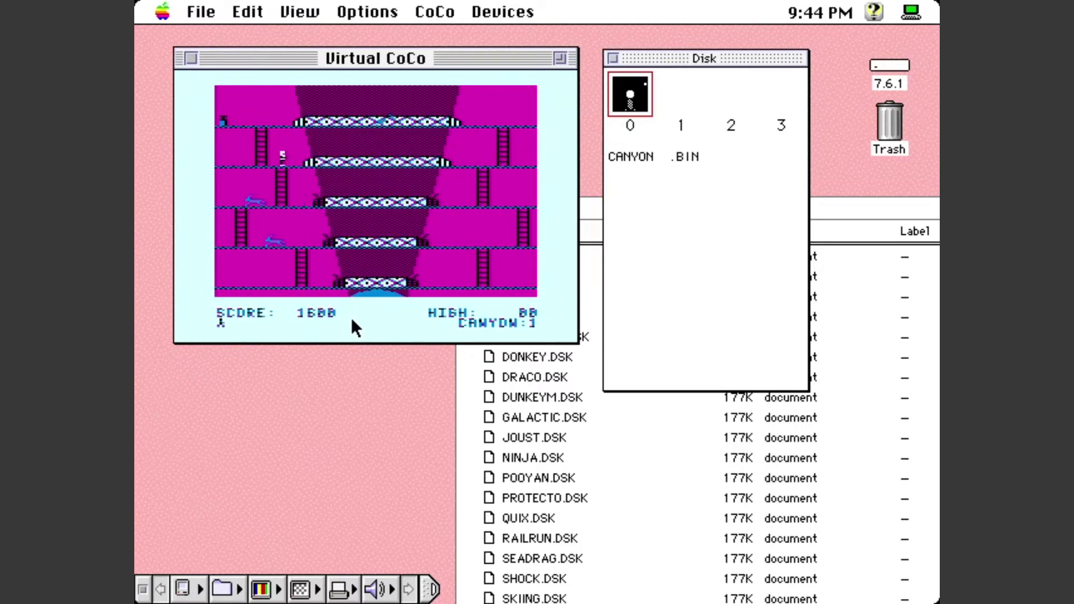
key(Right)
key(Right)
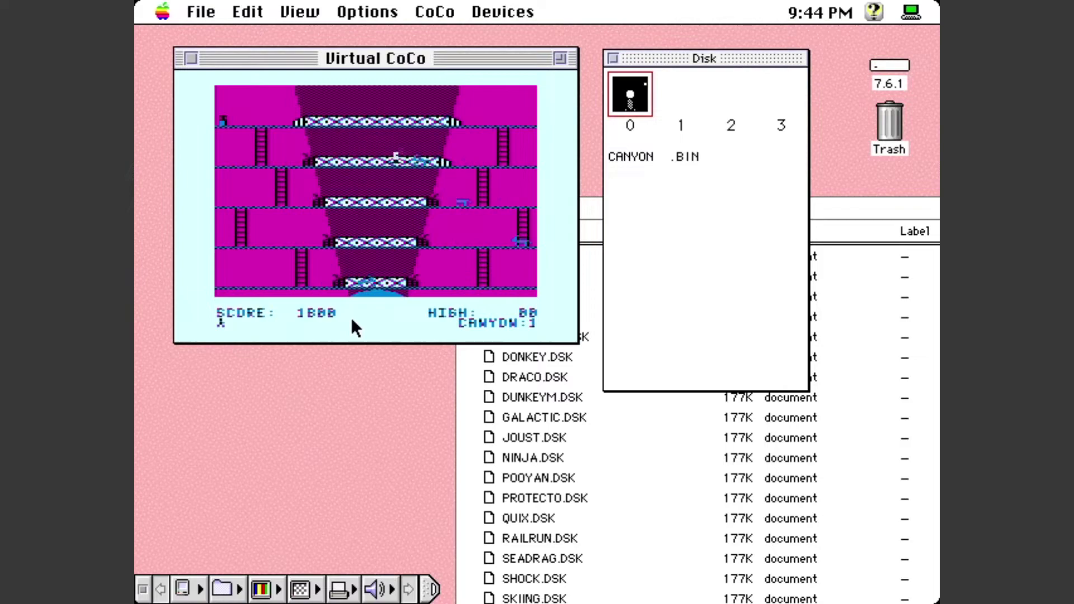
key(Right)
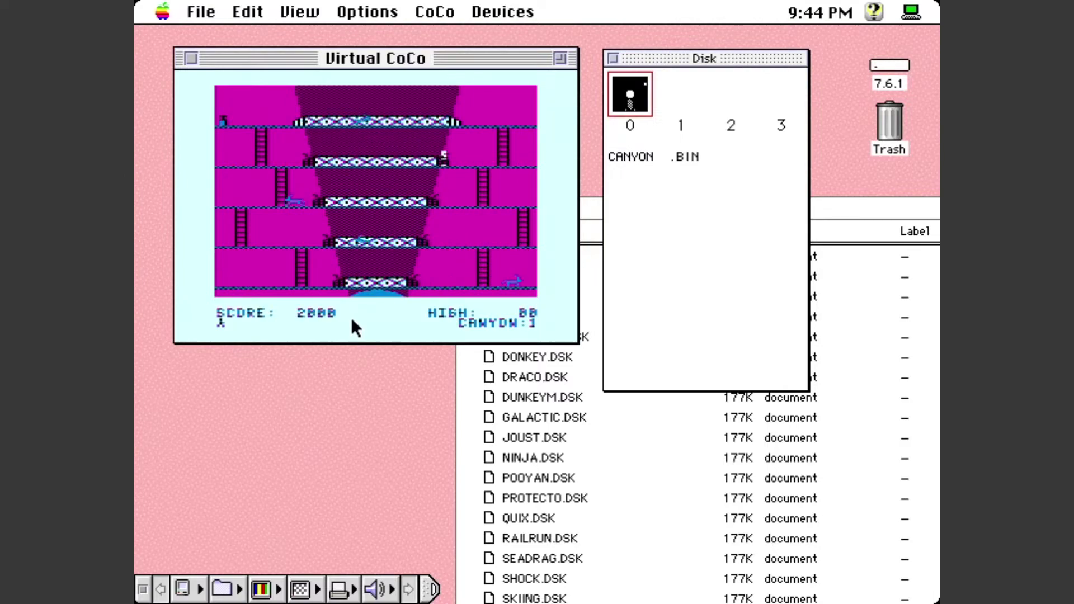
Step: Climb to the top row and finish it to reach the blue level, then open the Games folder
key(Up)
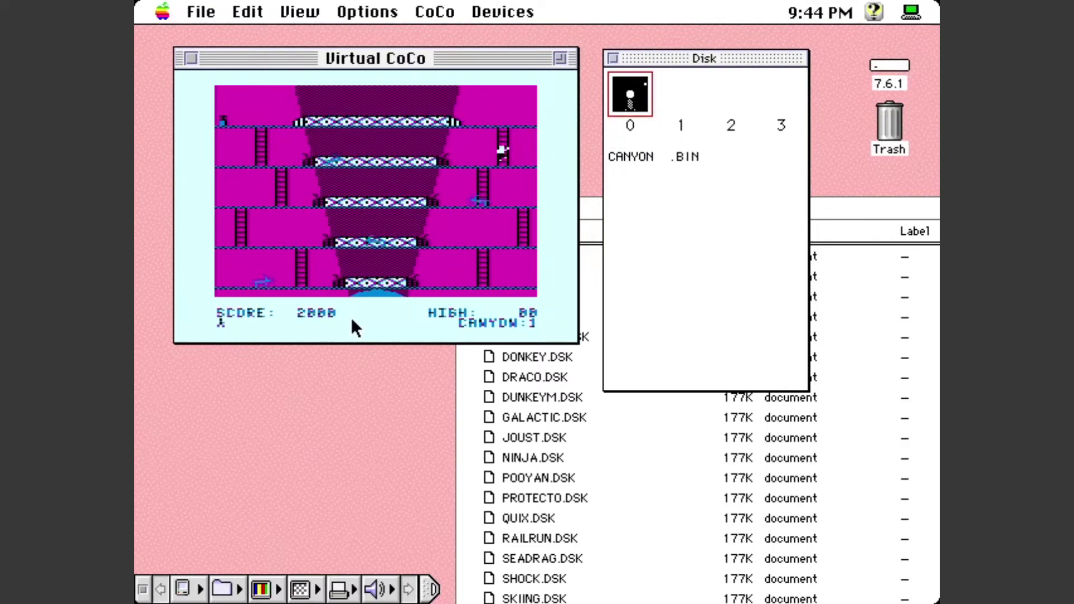
key(Left)
key(Left)
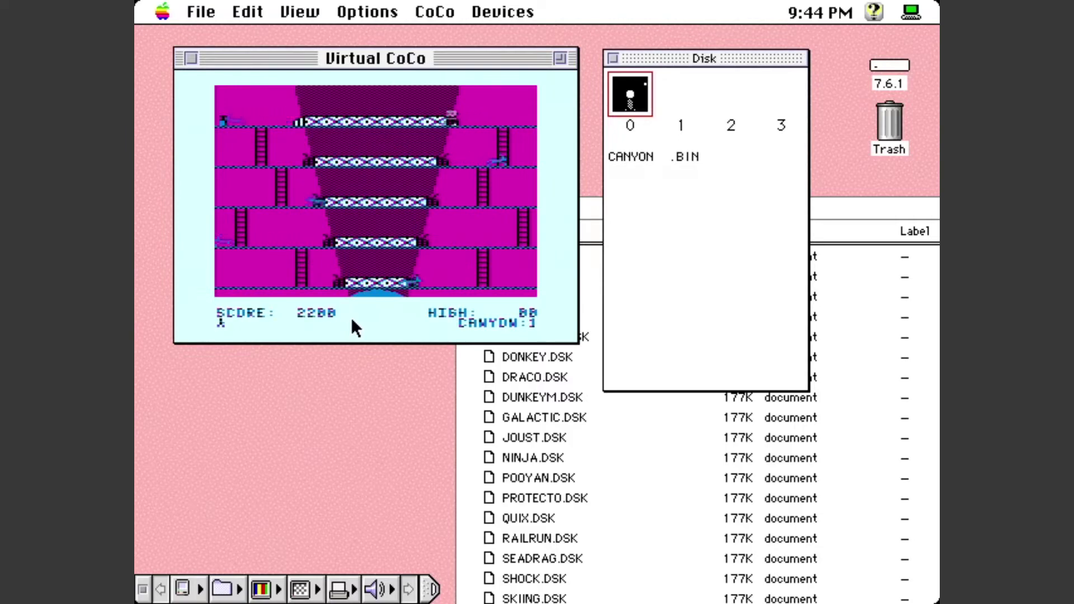
key(Left)
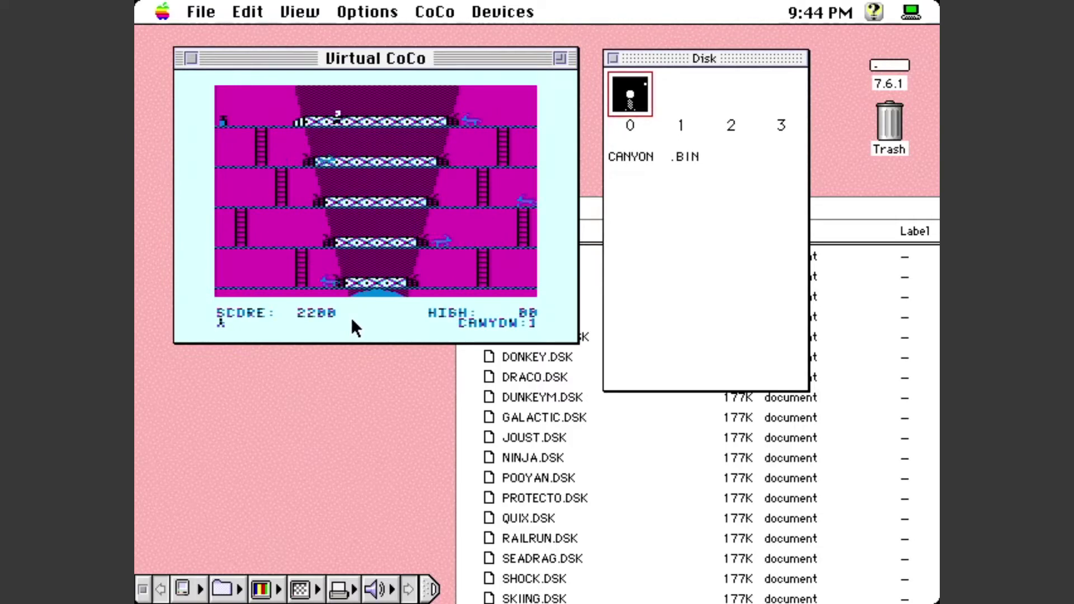
key(Left)
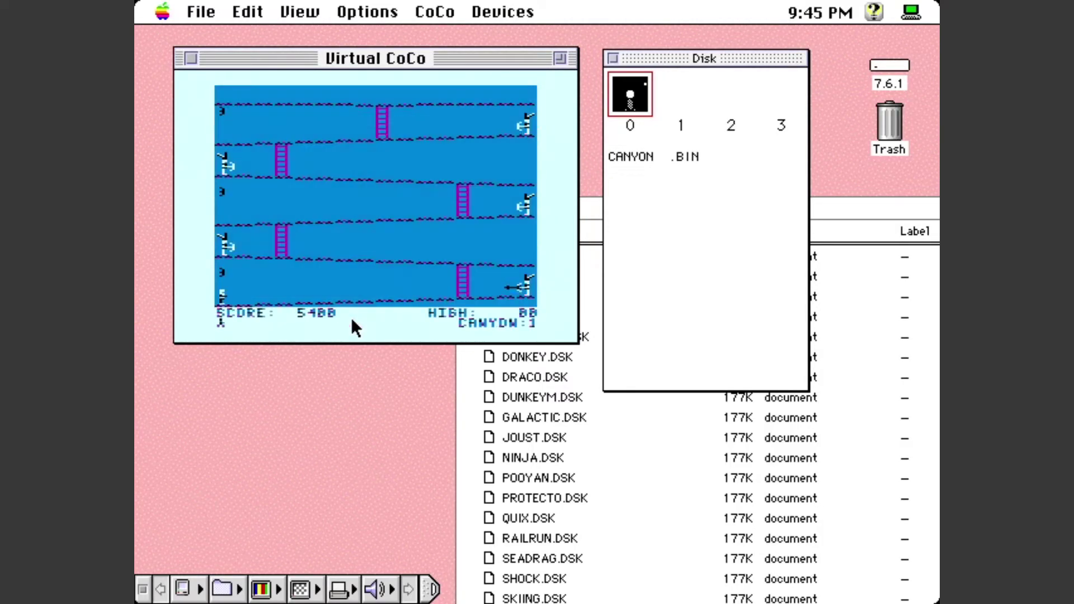
key(Right)
key(Right)
key(Right)
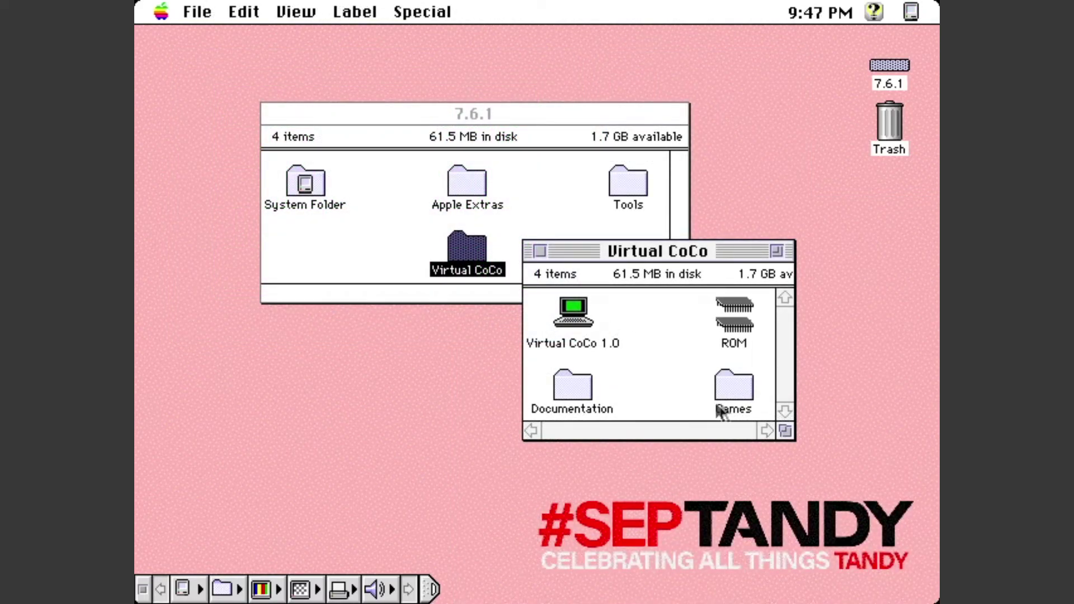
double_click(717, 406)
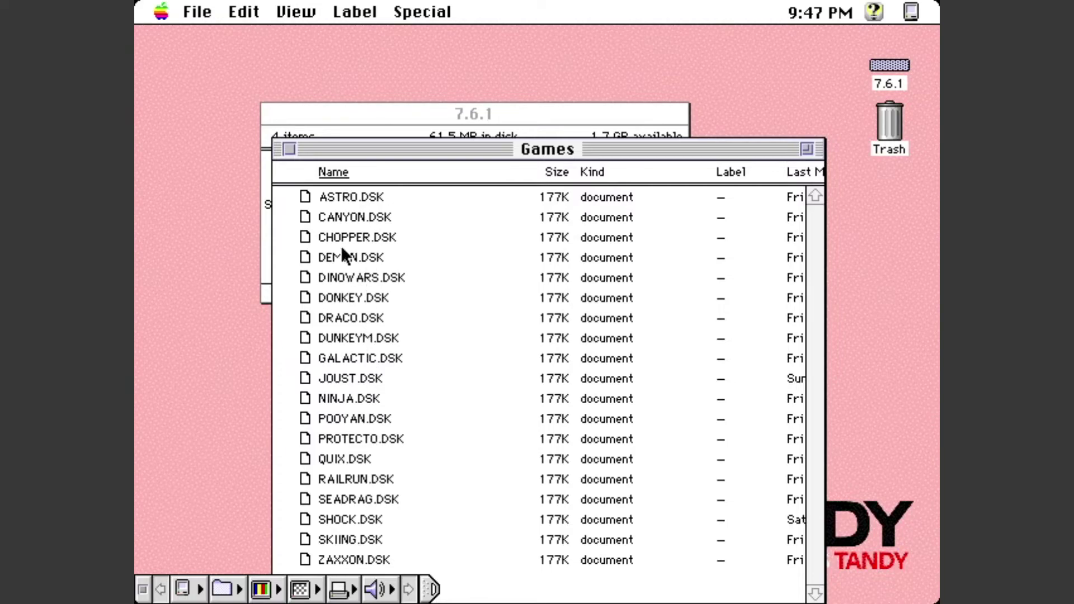
click(284, 149)
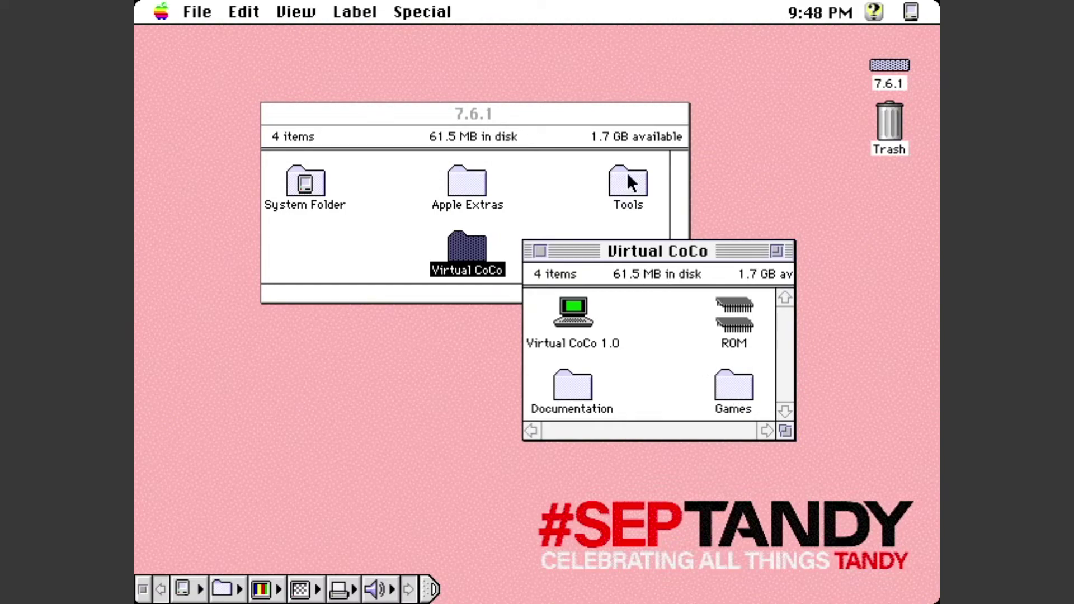
double_click(628, 176)
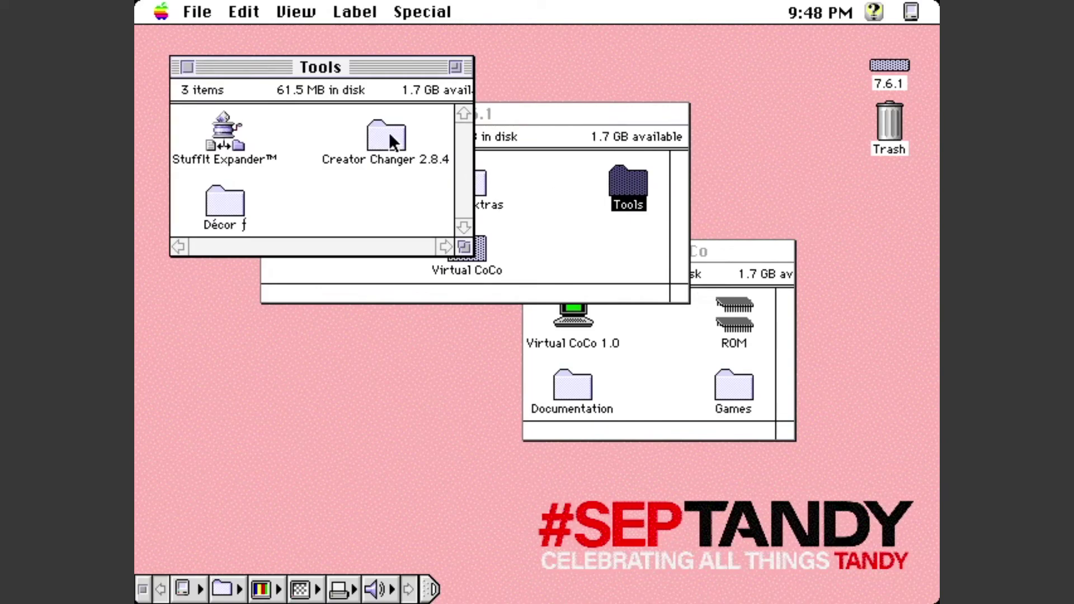
Step: Launch Creator Changer 2.8.4 PPC and browse to the 7.6.1 disk's Virtual CoCo Games folder
double_click(377, 131)
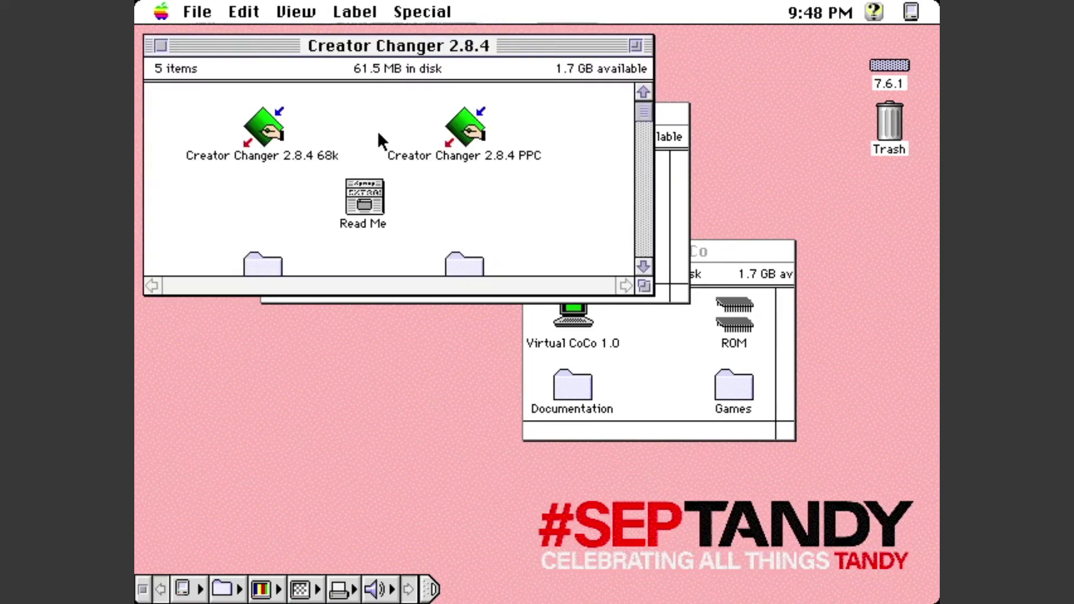
click(463, 133)
double_click(463, 133)
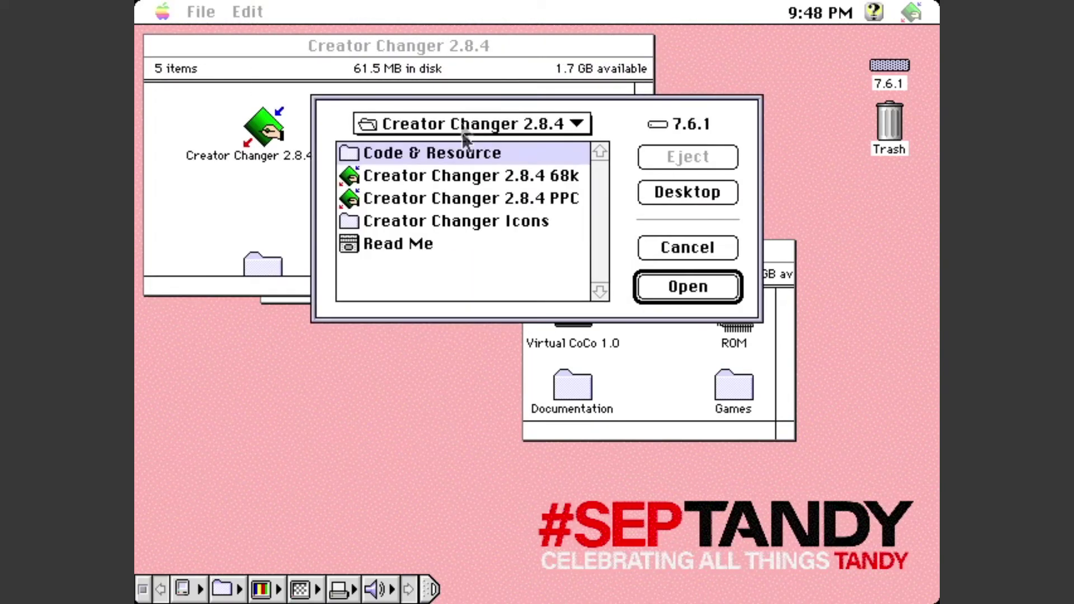
click(675, 190)
double_click(386, 154)
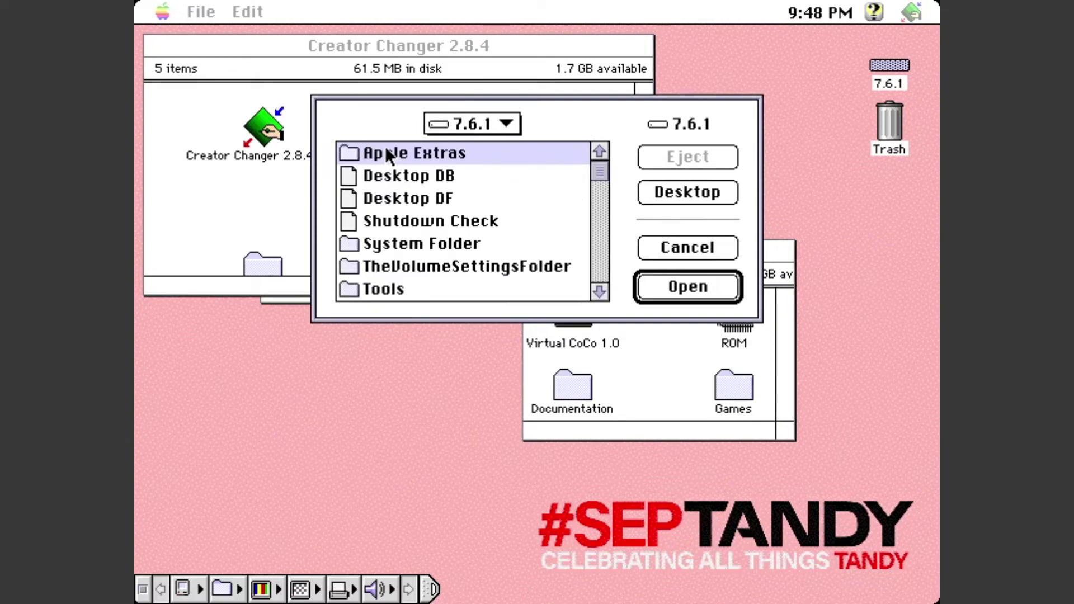
click(402, 299)
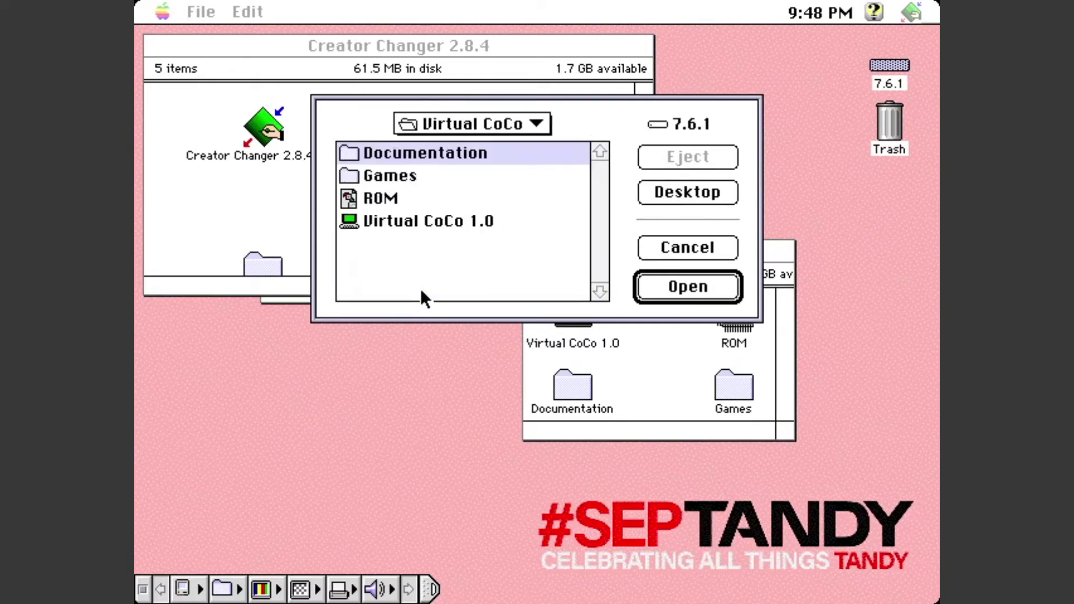
double_click(394, 174)
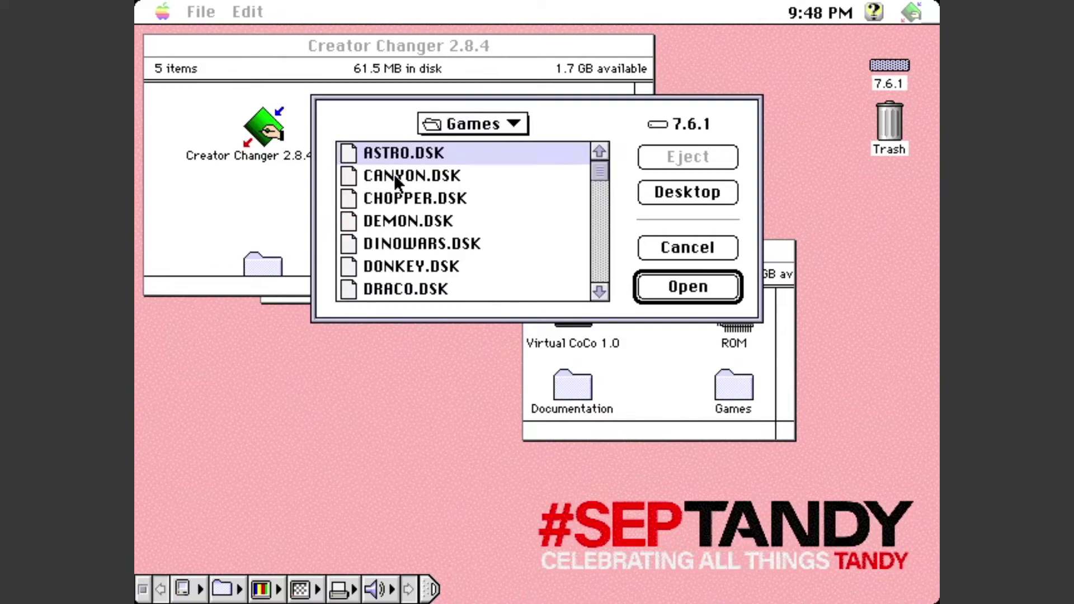
Step: Open ZAXXON.DSK and change its creator to COCO and file type to DISK
text(dpr)
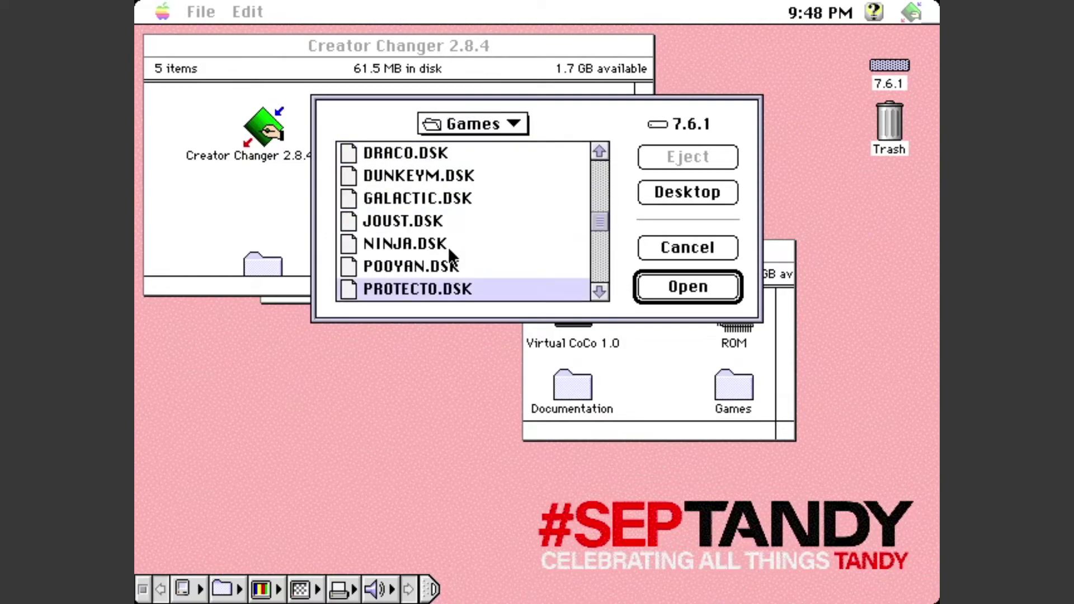
drag(598, 293, 597, 293)
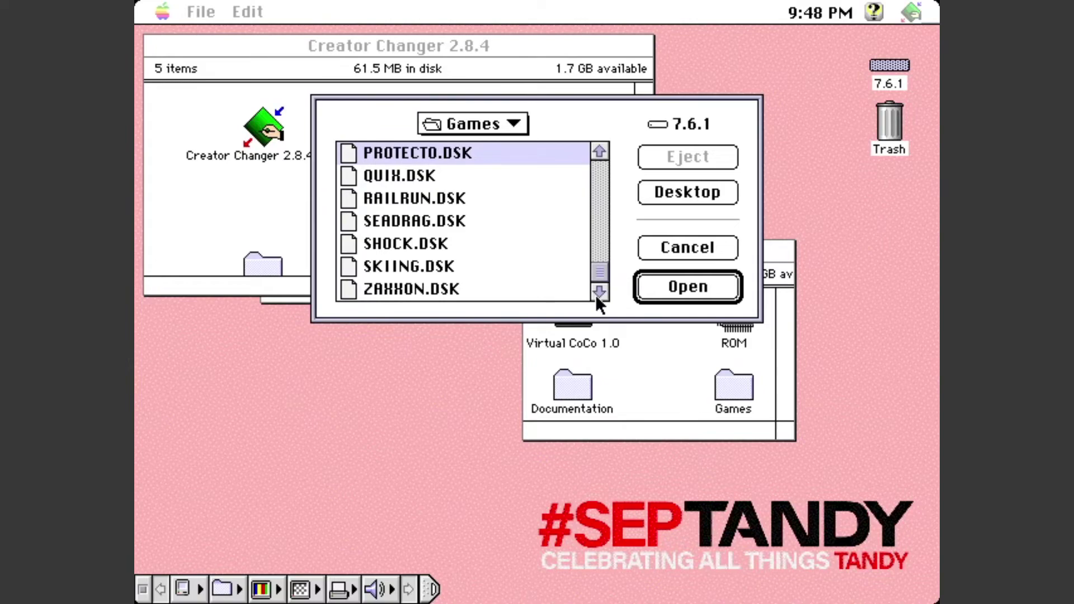
click(447, 291)
click(650, 288)
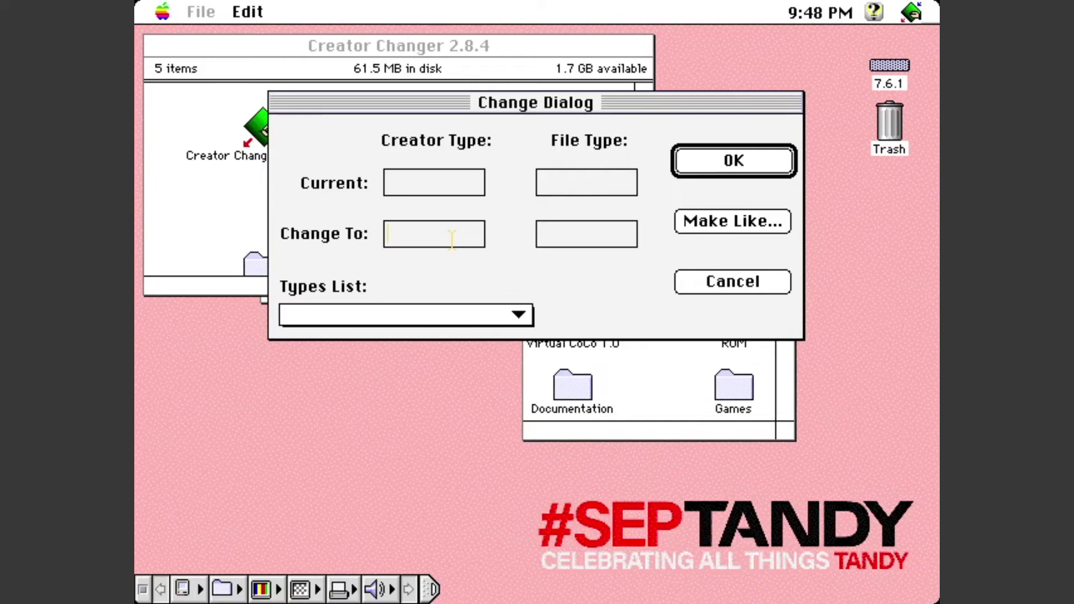
text(COCO)
text(DISK)
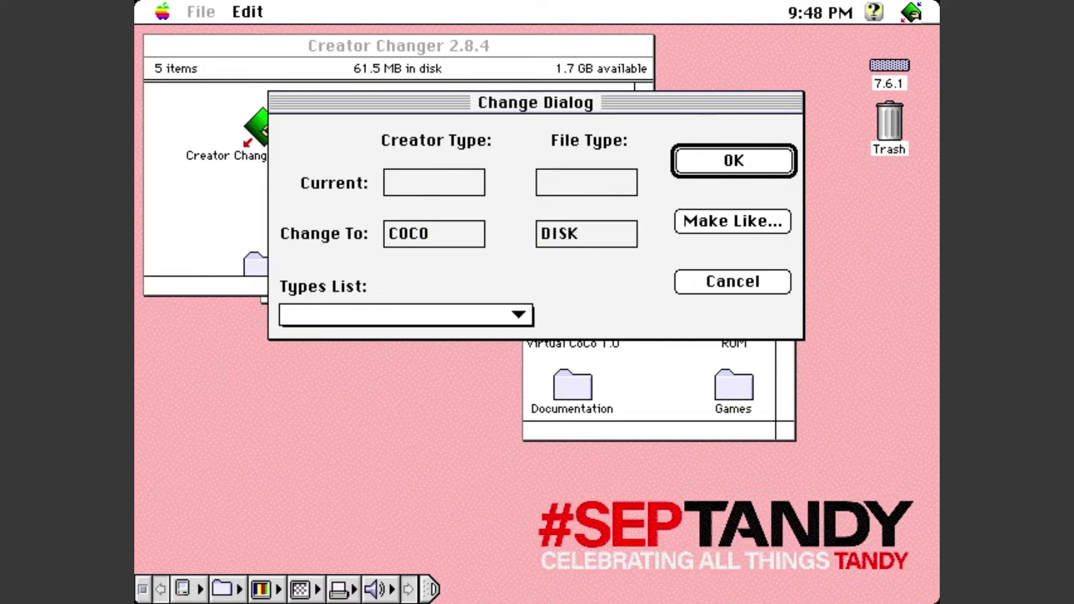
click(722, 165)
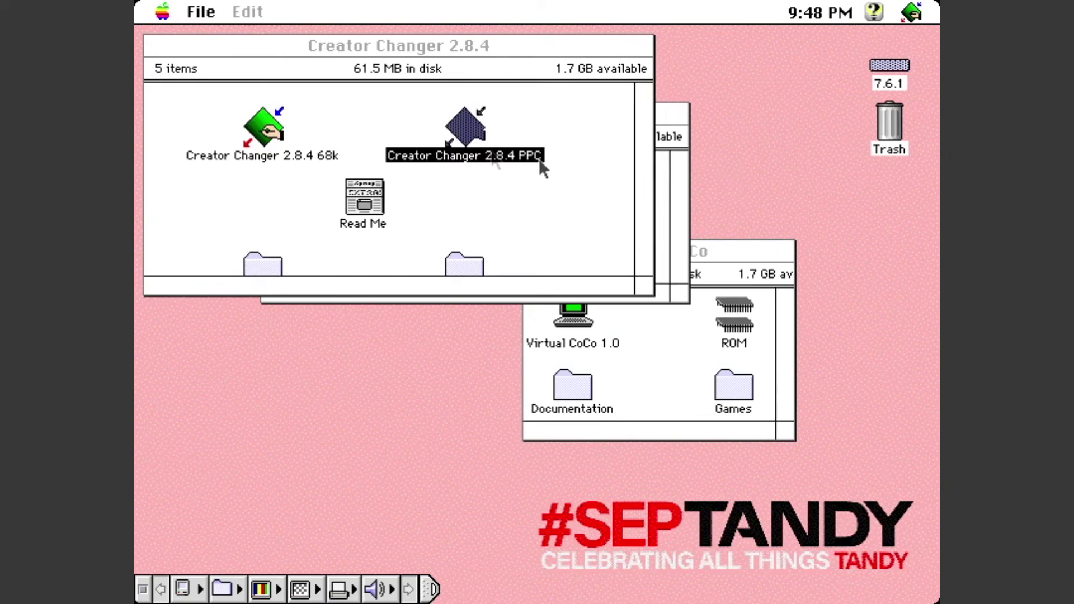
Step: Quit Creator Changer, close the Creator Changer and Tools windows, and launch Virtual CoCo
drag(187, 7, 226, 91)
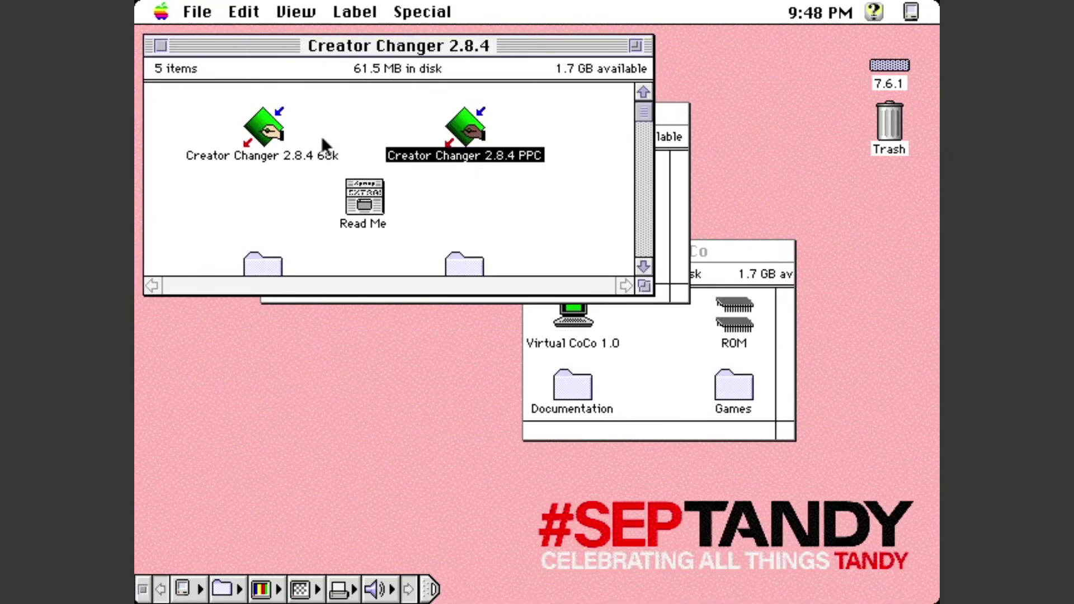
click(162, 46)
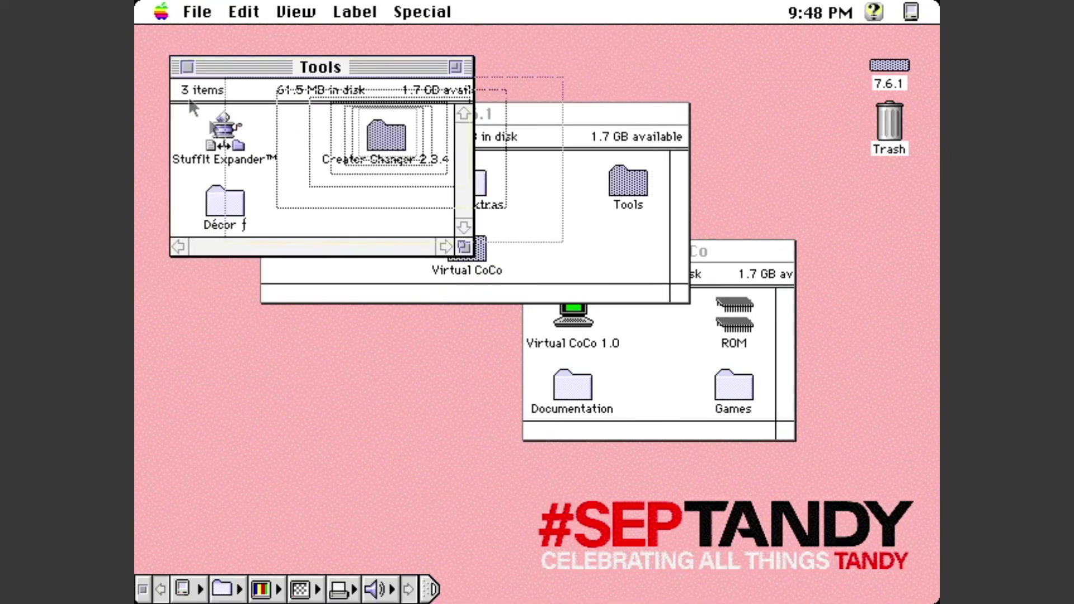
click(186, 66)
double_click(572, 316)
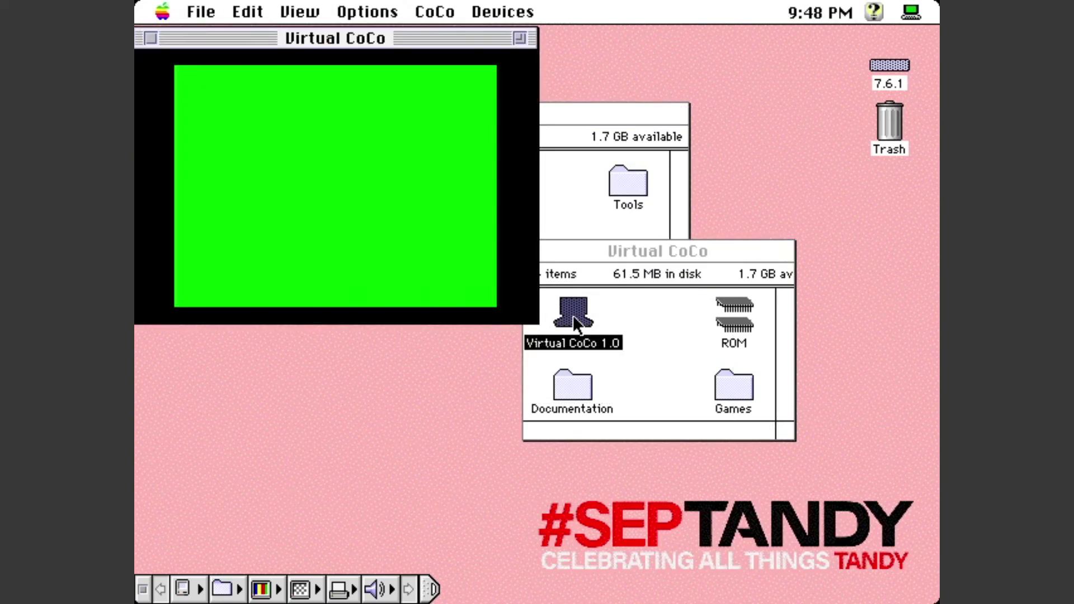
Step: Mount Games/ZAXXON.DSK in drive 0, then load ZAXXON .BIN and run it with EXEC
drag(496, 12, 509, 33)
drag(606, 105, 642, 104)
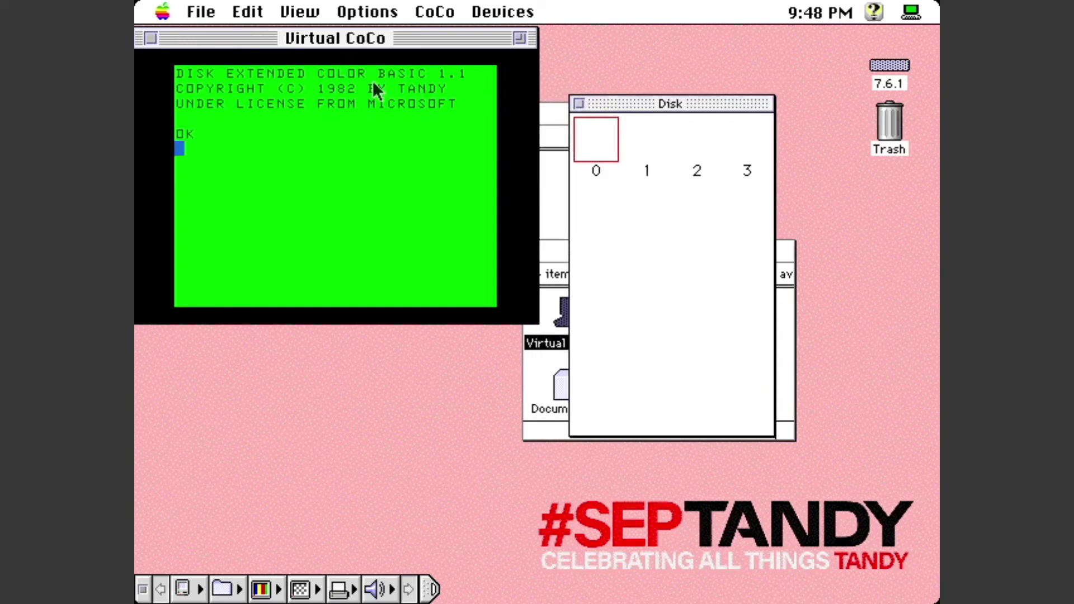
drag(204, 11, 217, 56)
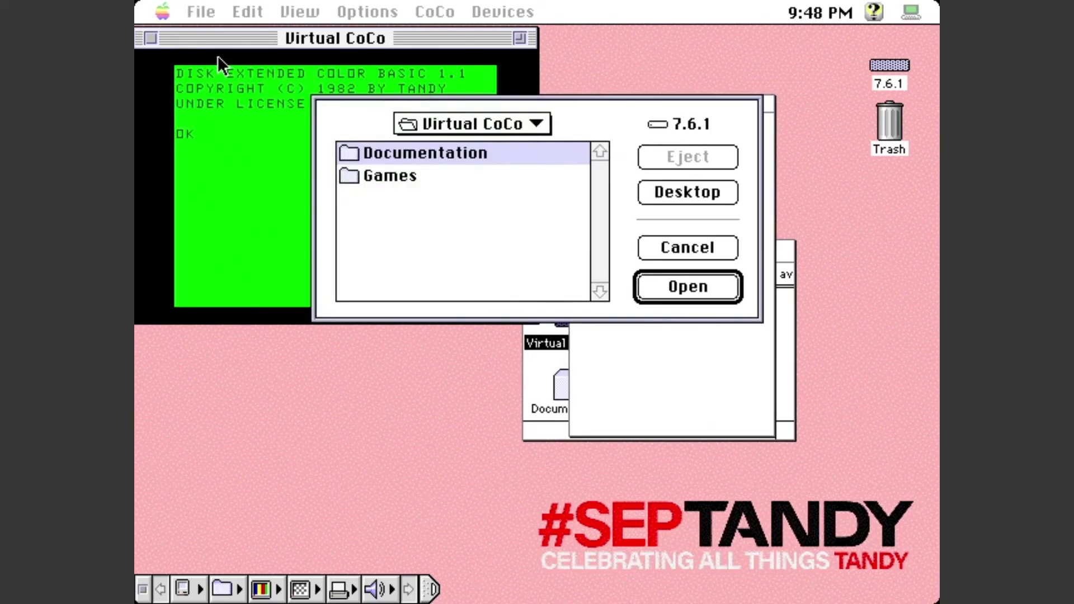
double_click(407, 182)
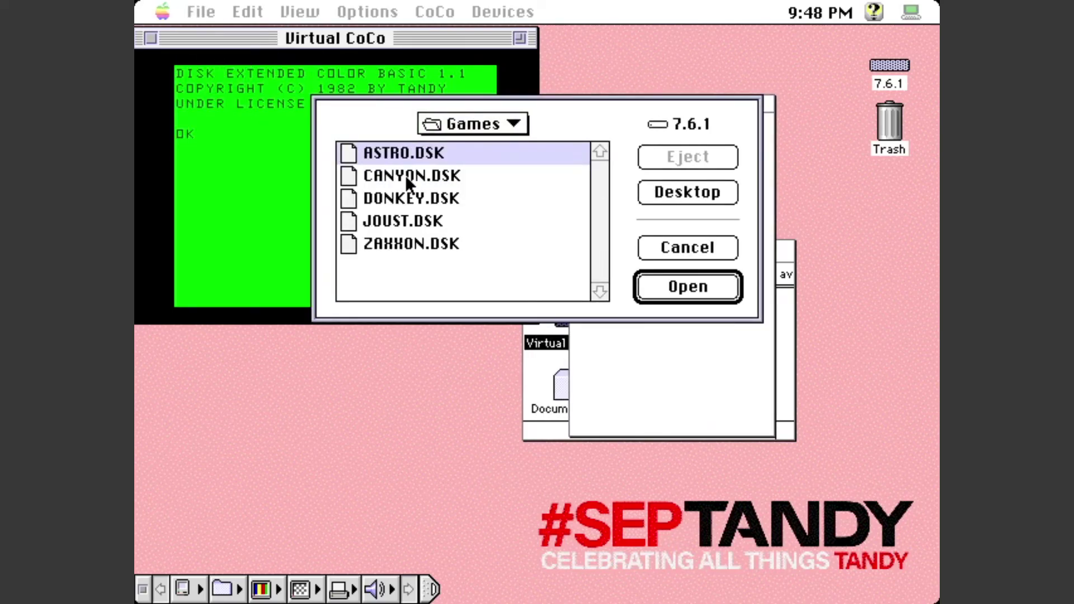
click(409, 244)
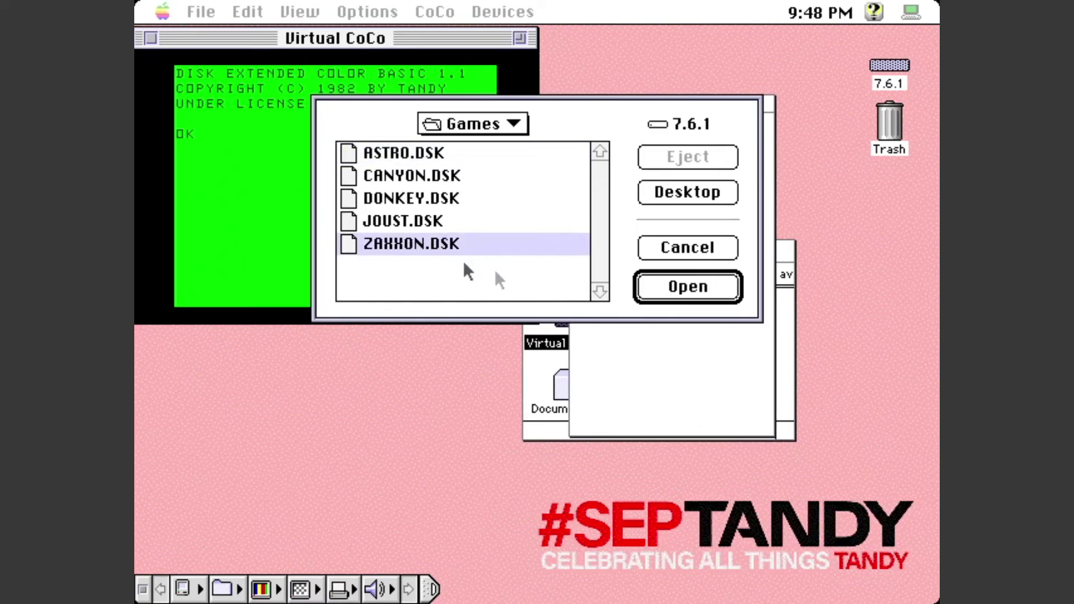
click(687, 286)
double_click(596, 201)
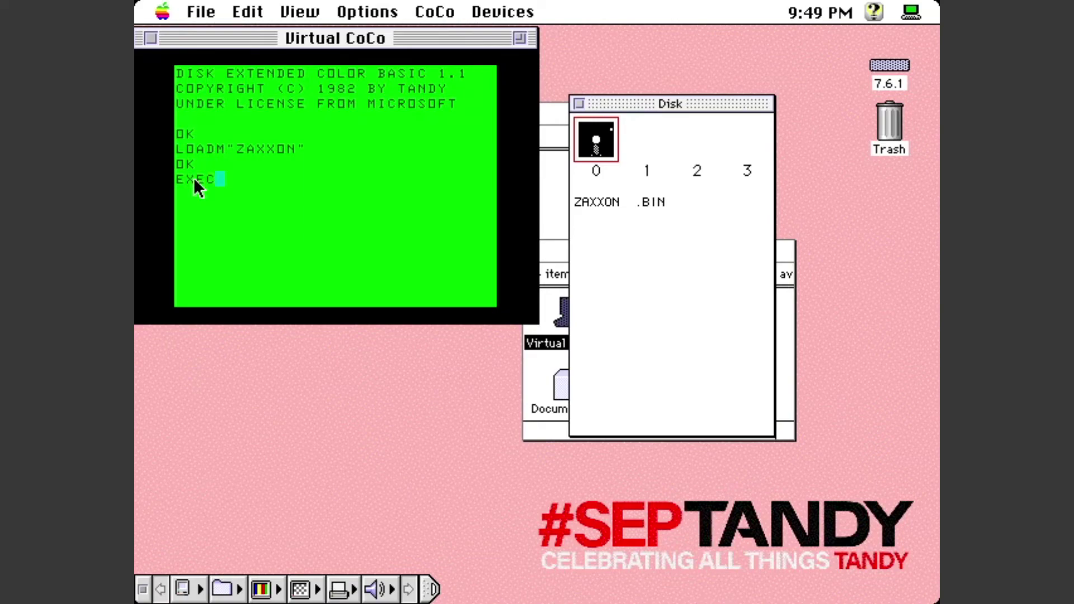
key(Return)
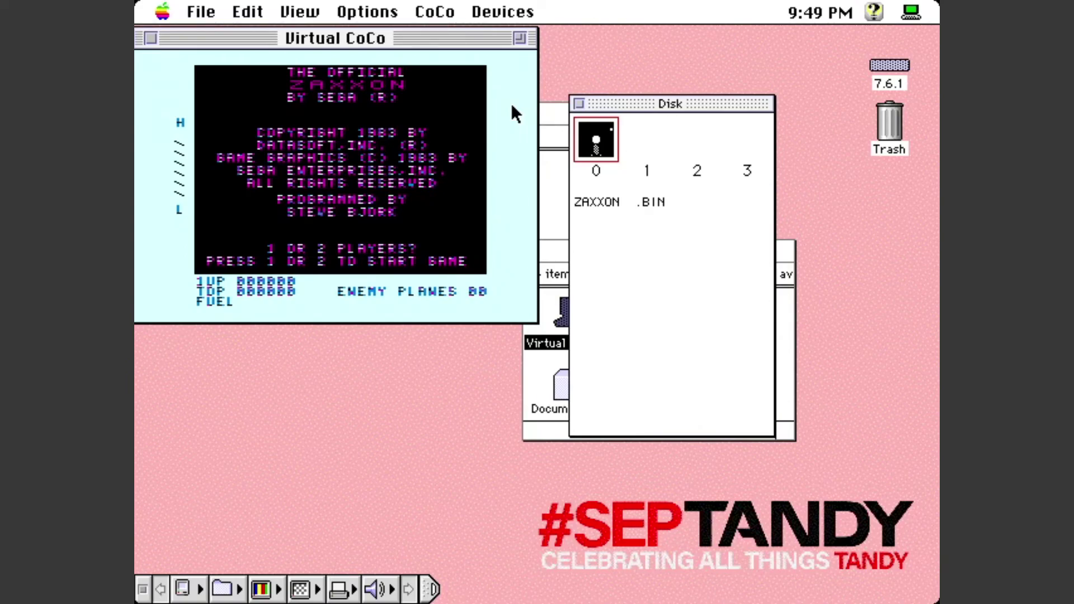
Step: Nudge the Disk window up and left, then start a one-player Zaxxon game
drag(602, 100, 590, 80)
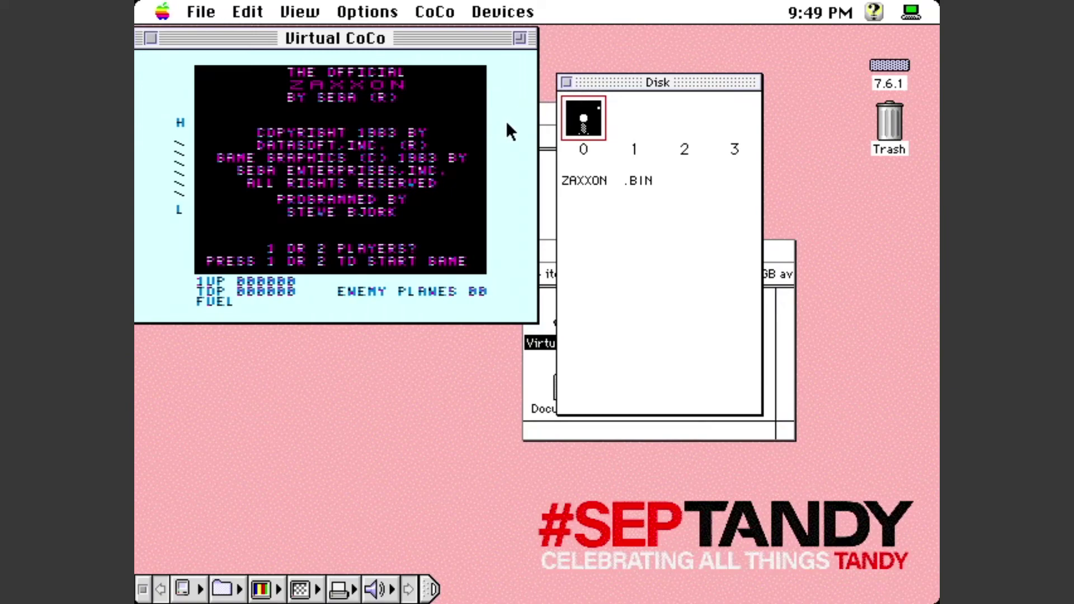
key(1)
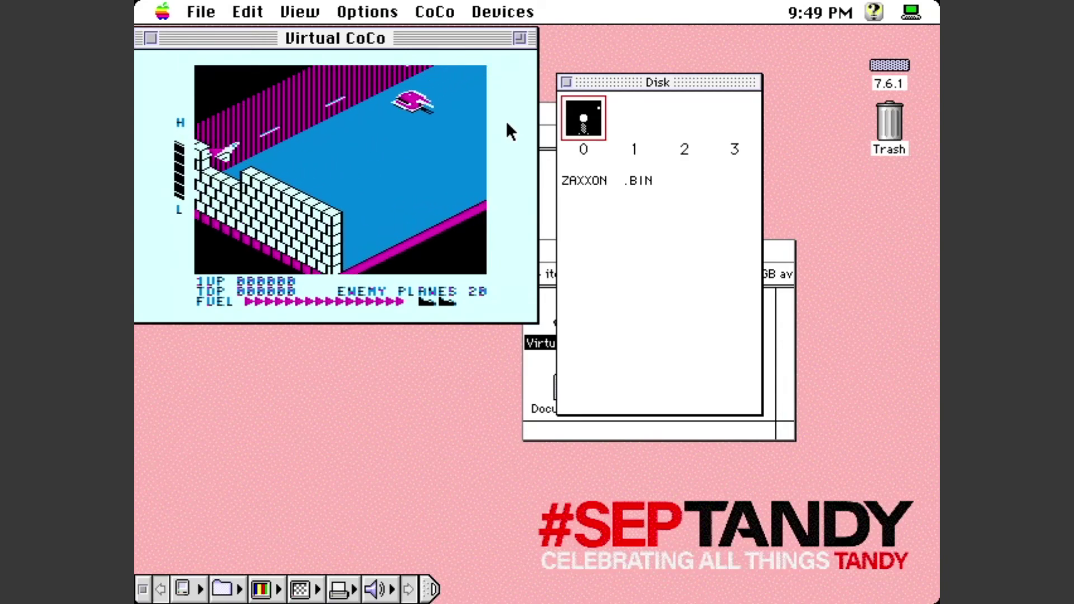
Step: Dive, climb and steer the ship to blow up a ground target, then level off
key(Up)
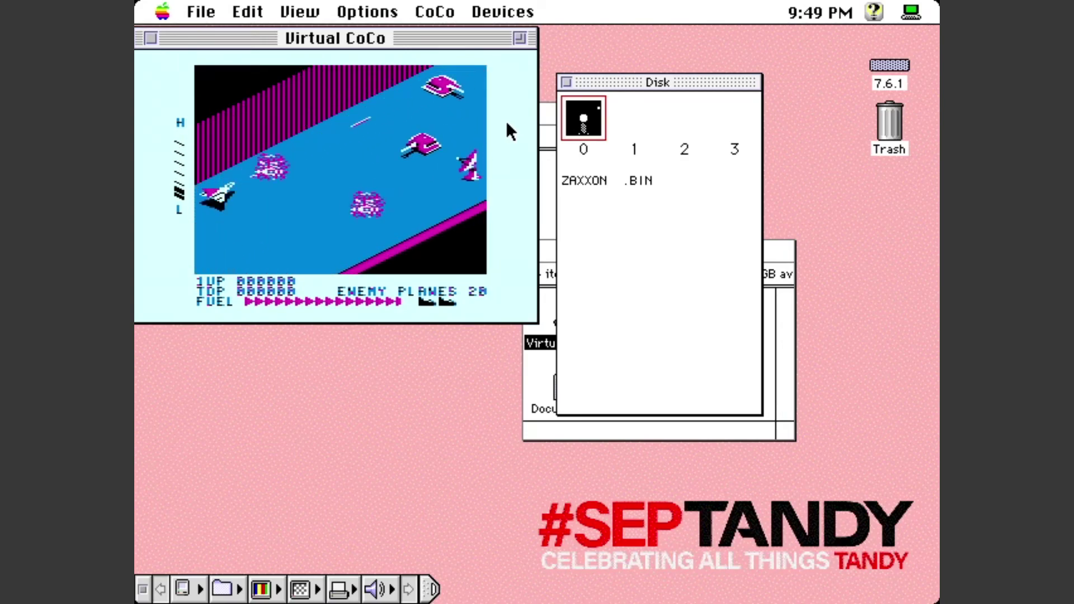
key(Down)
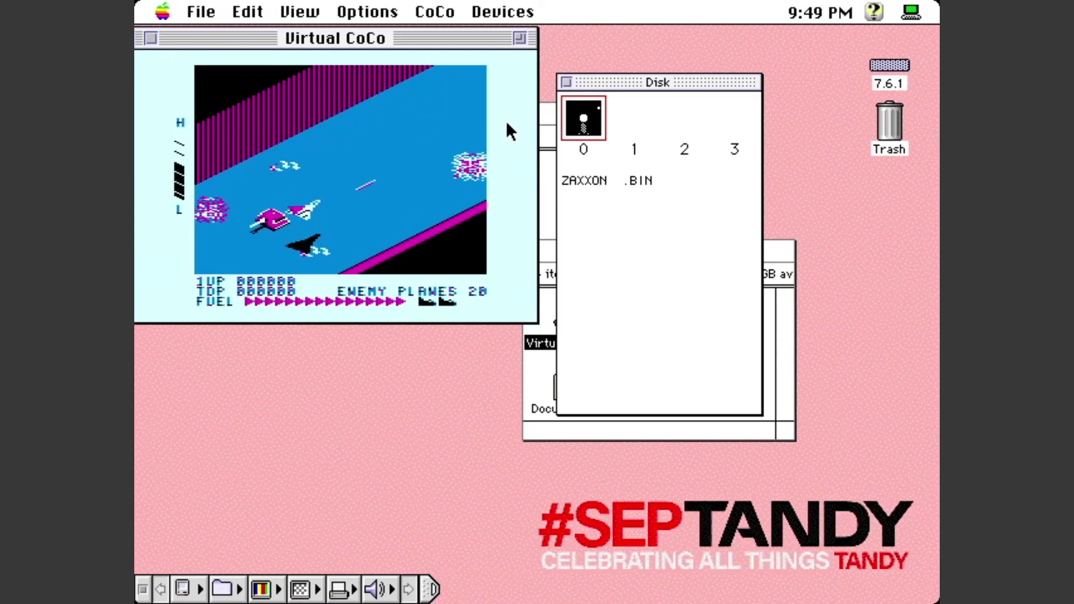
key(Up)
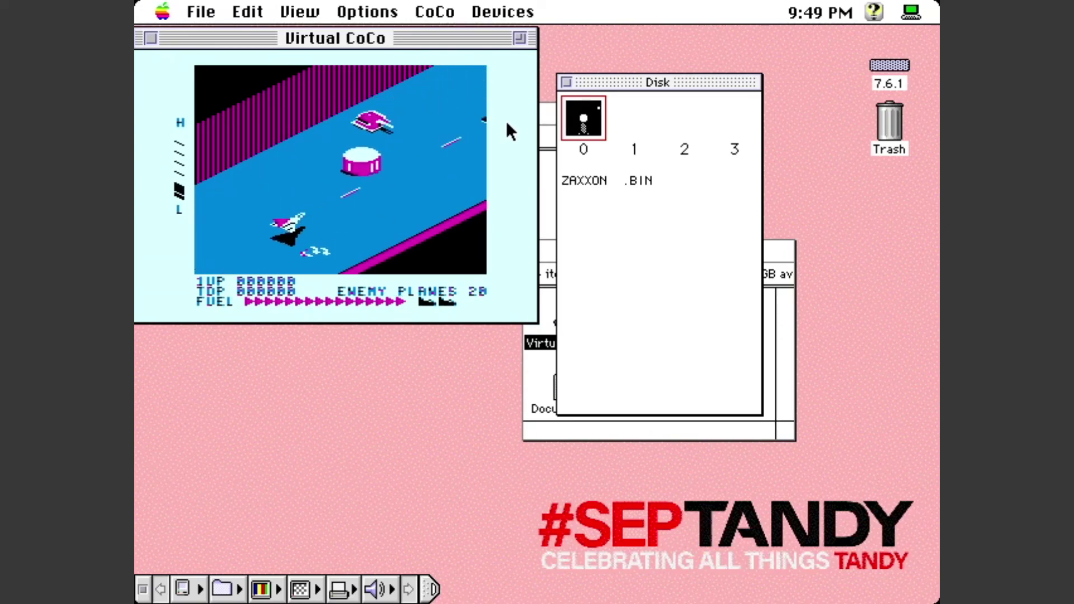
key(Left)
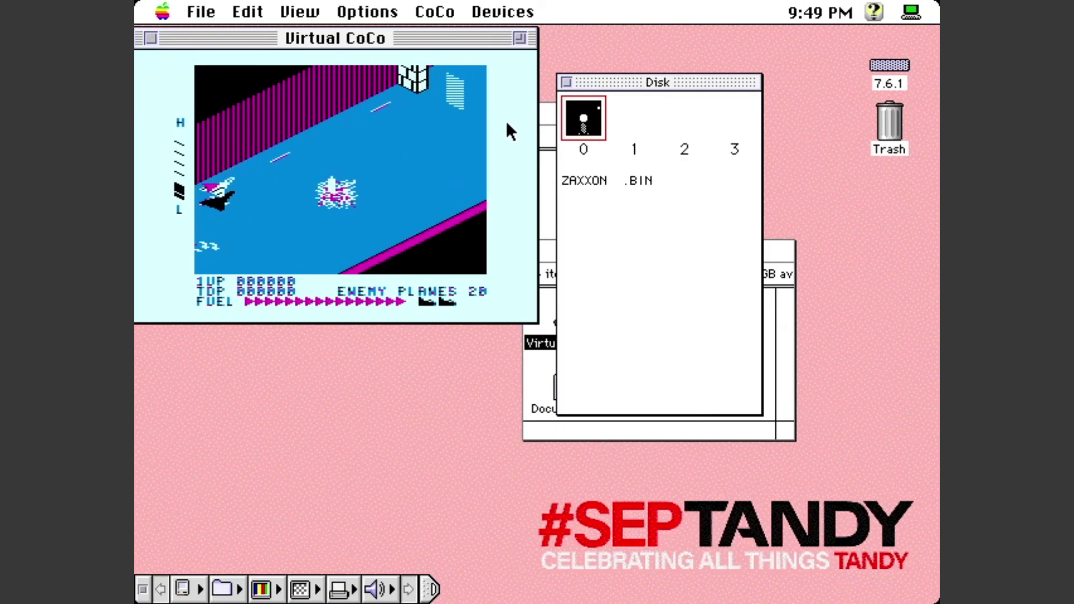
key(Down)
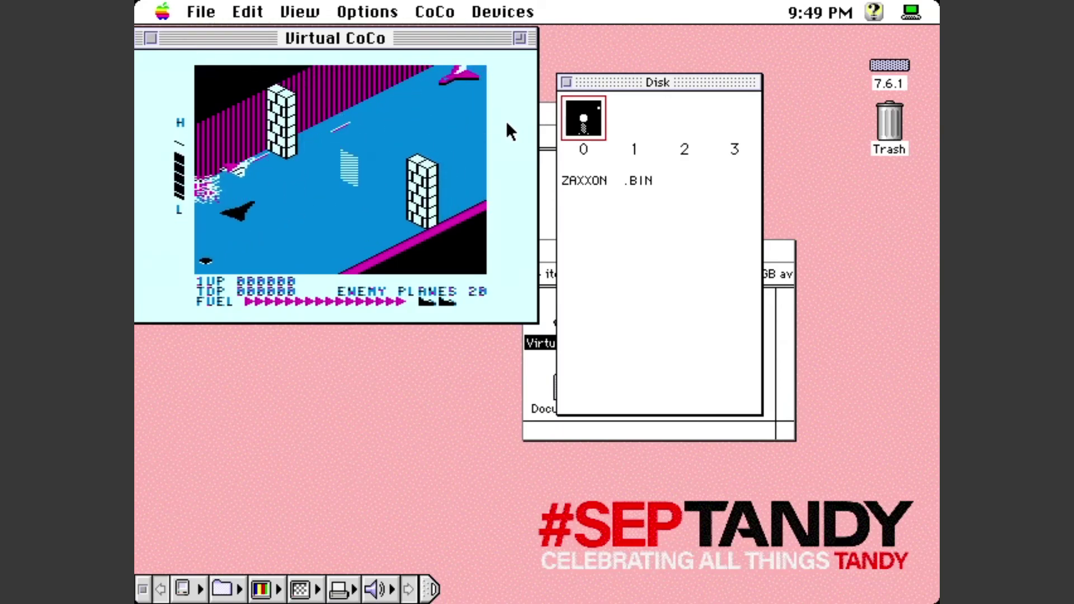
key(Up)
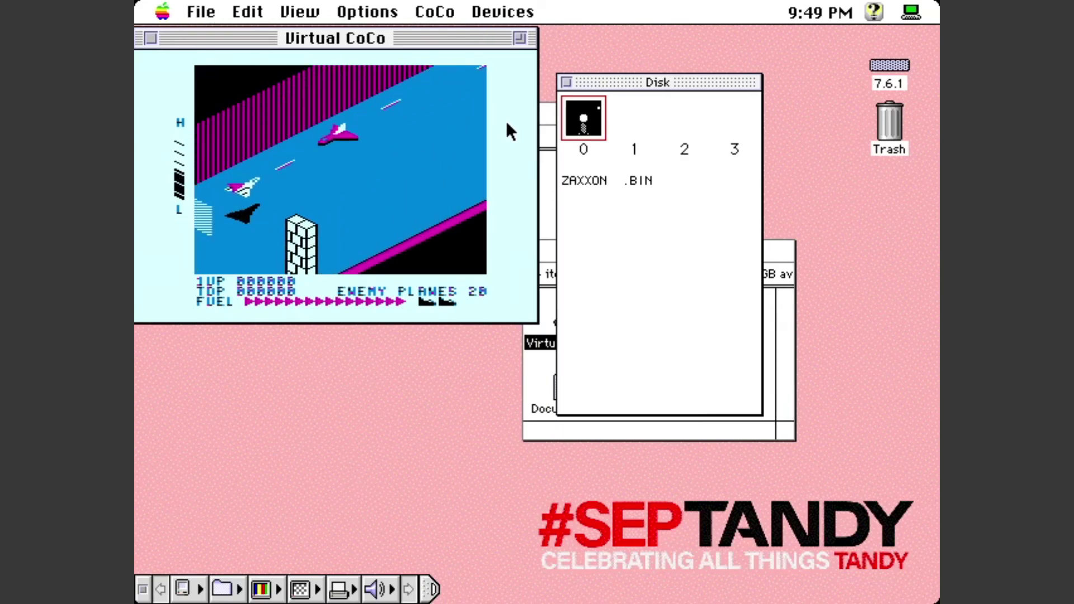
Step: Shoot down three enemy planes, dropping the count to 17, and climb over the brick wall
key(Right)
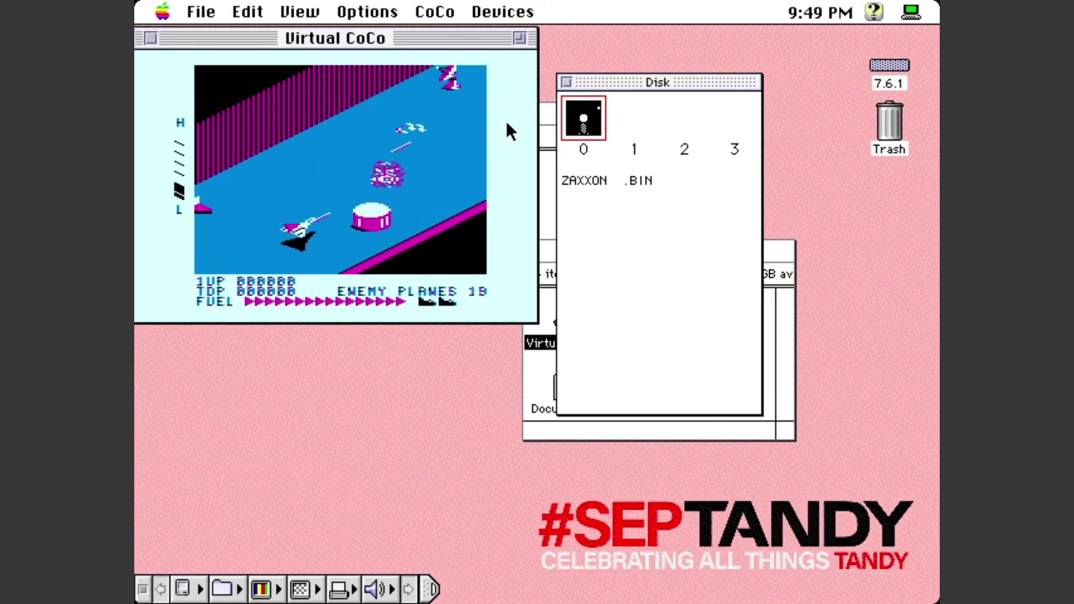
key(Left)
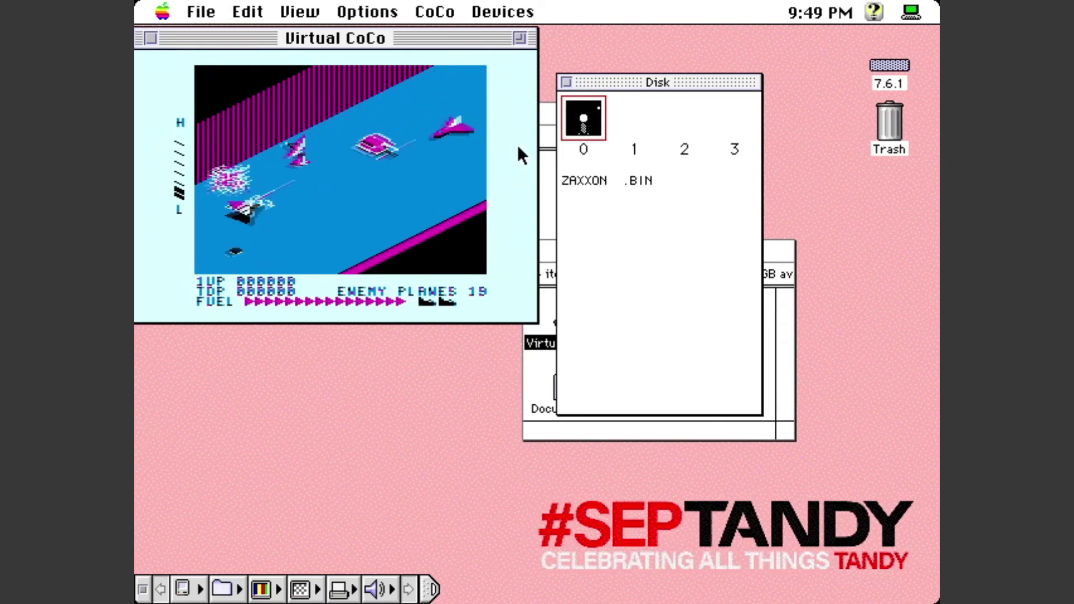
key(Right)
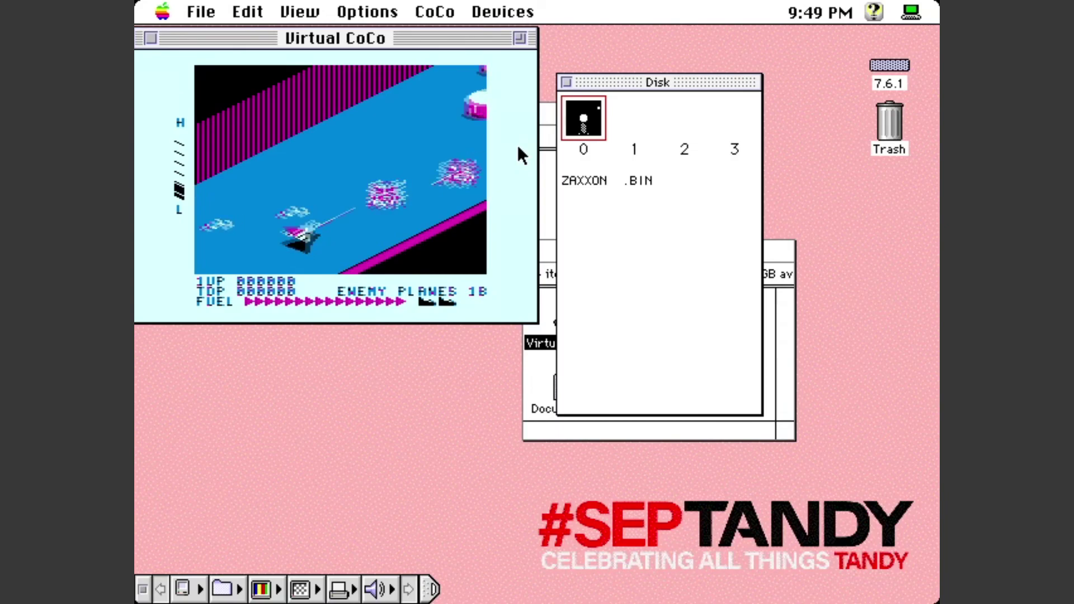
key(Left)
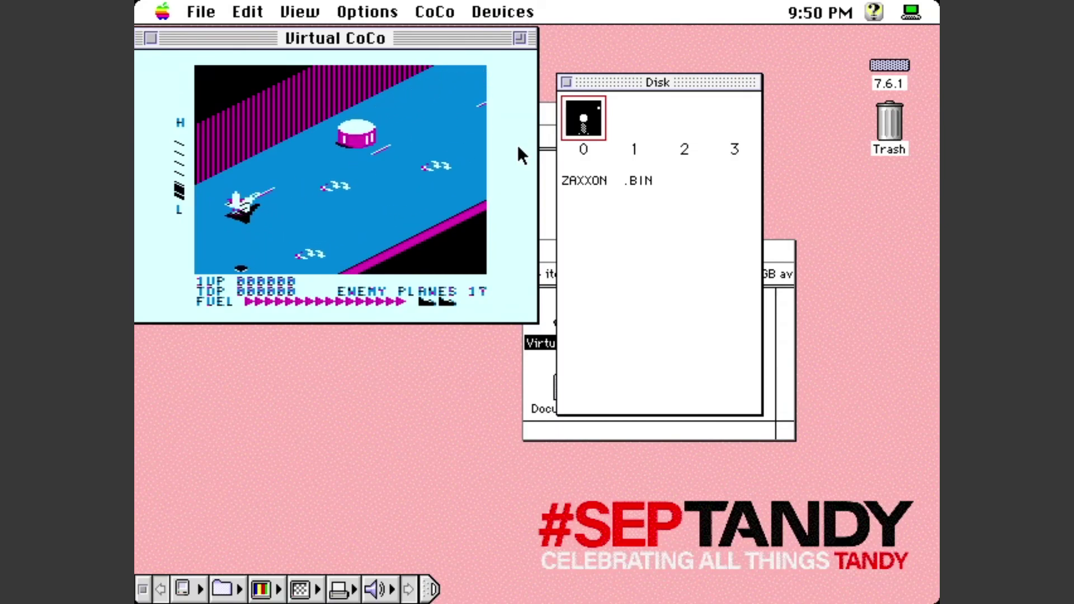
key(Right)
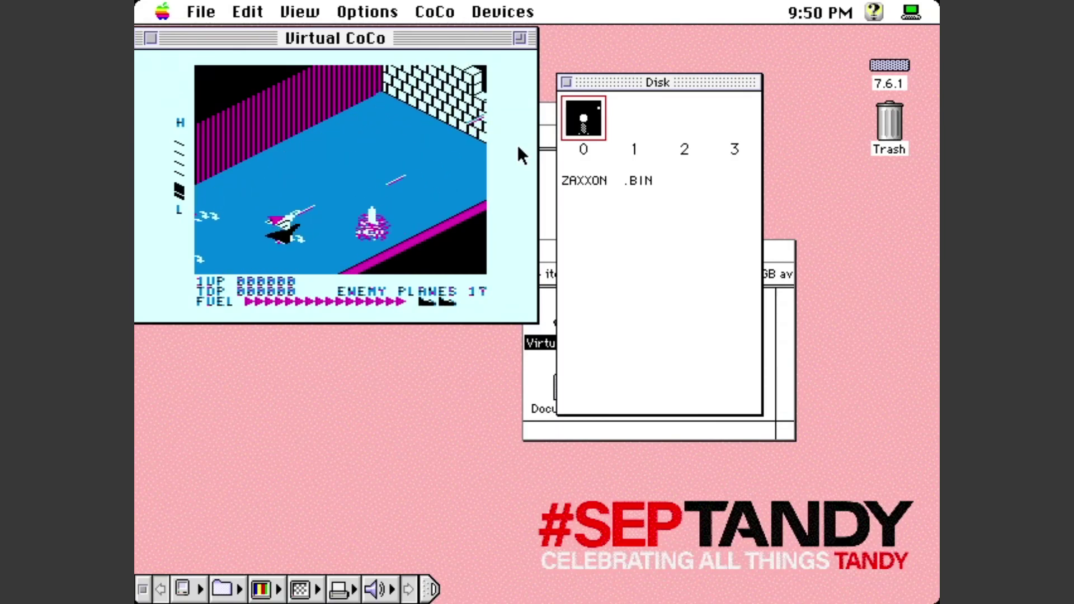
key(Down)
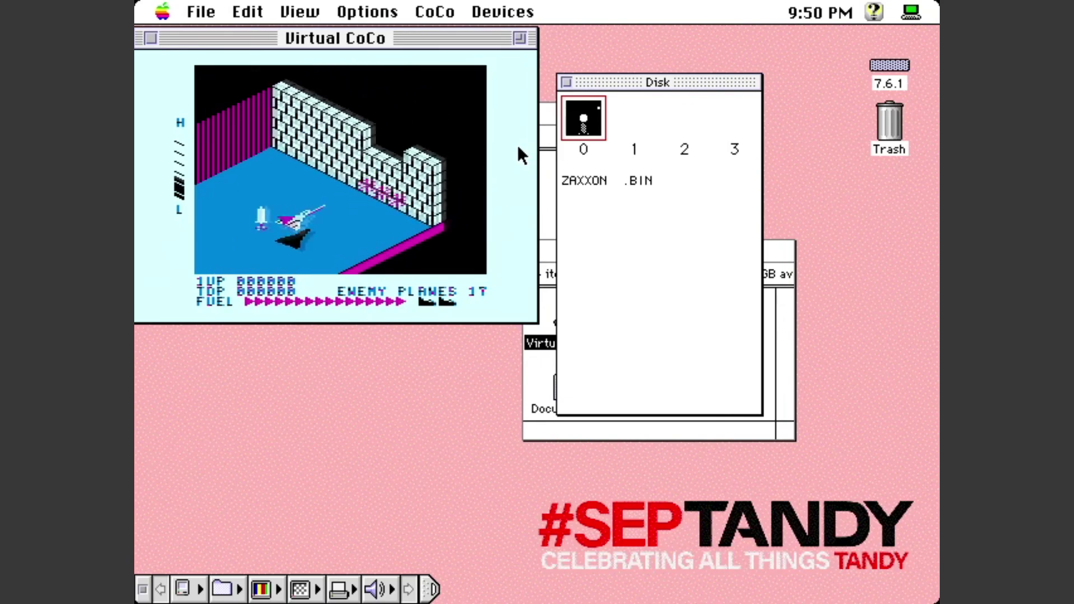
key(Left)
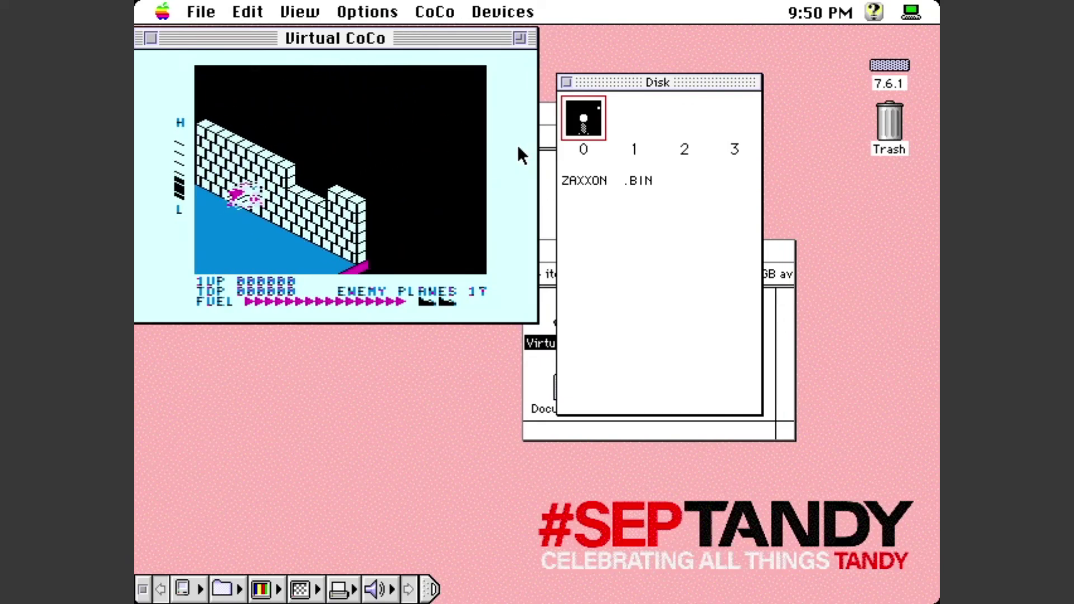